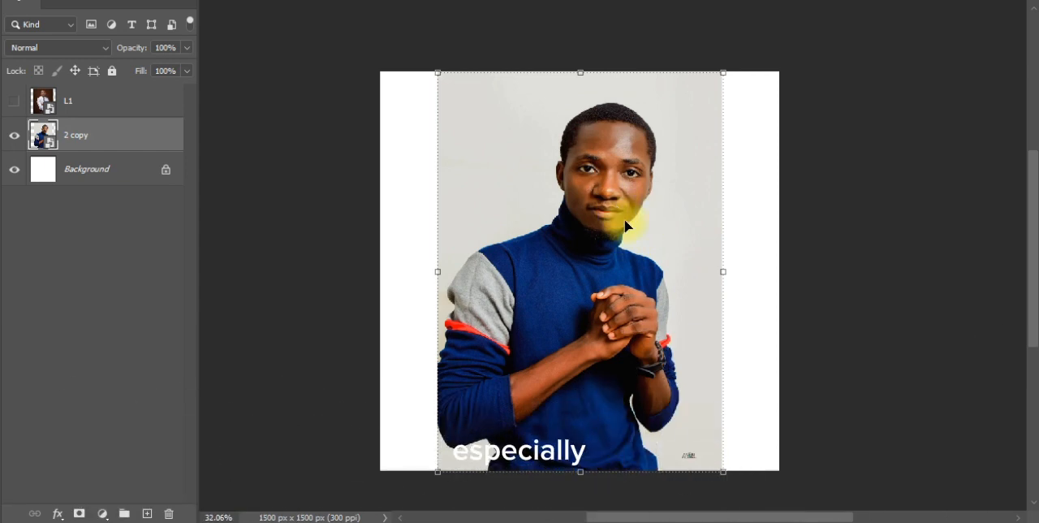
click(816, 189)
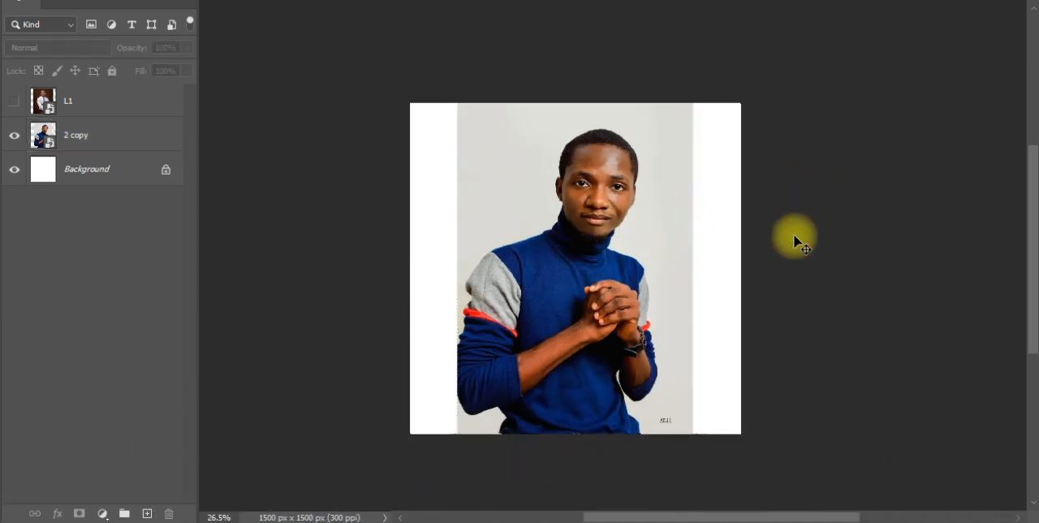
scroll(796, 237, up, 2)
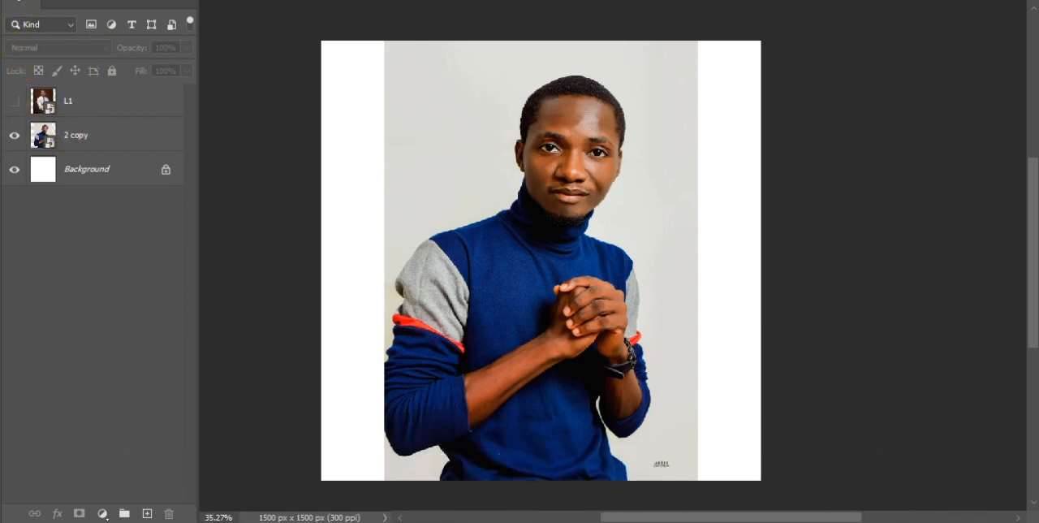
click(133, 0)
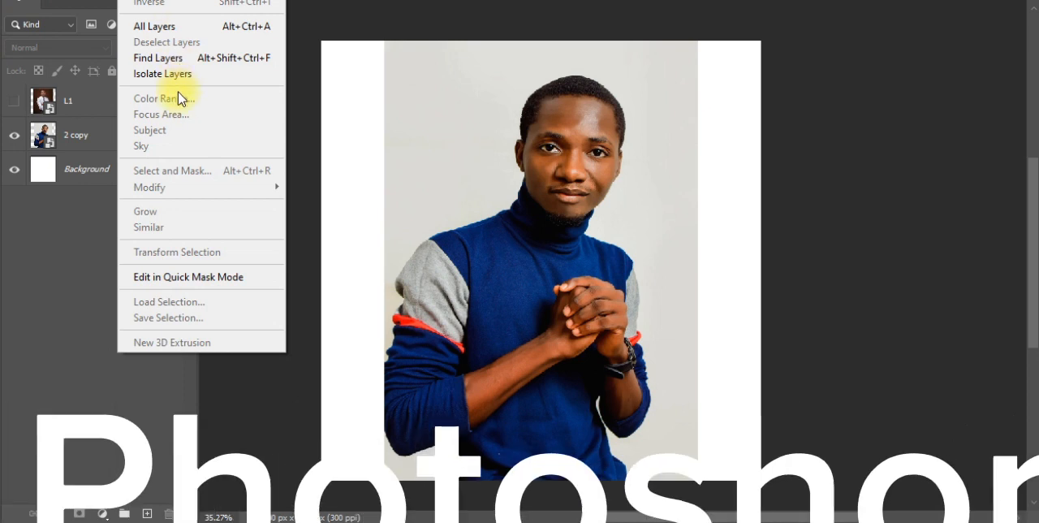
click(121, 145)
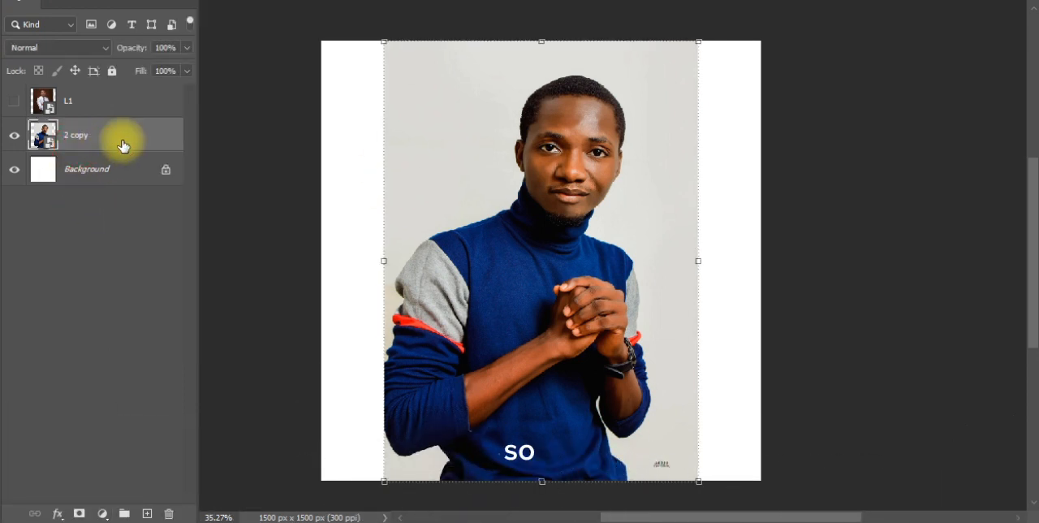
scroll(563, 287, down, 2)
scroll(565, 260, up, 1)
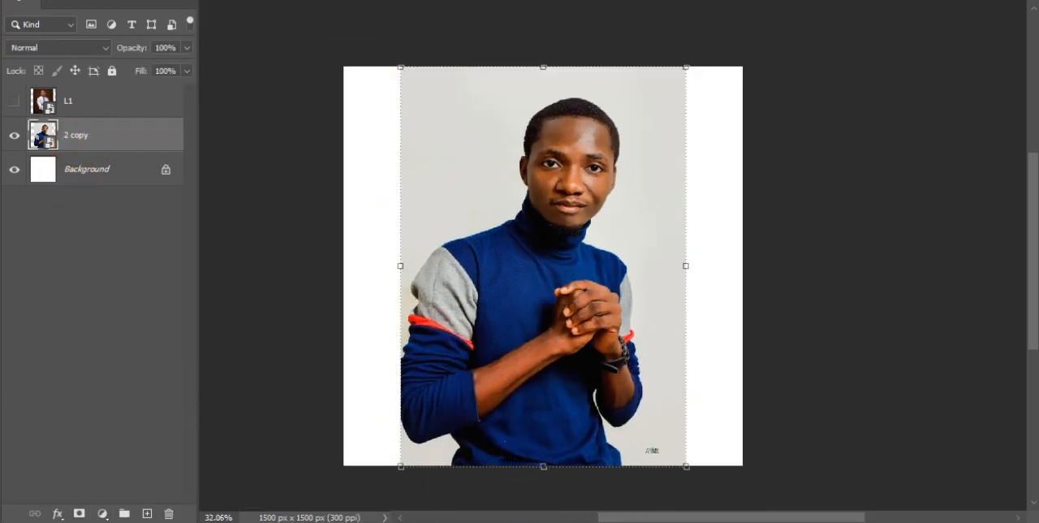
click(134, 1)
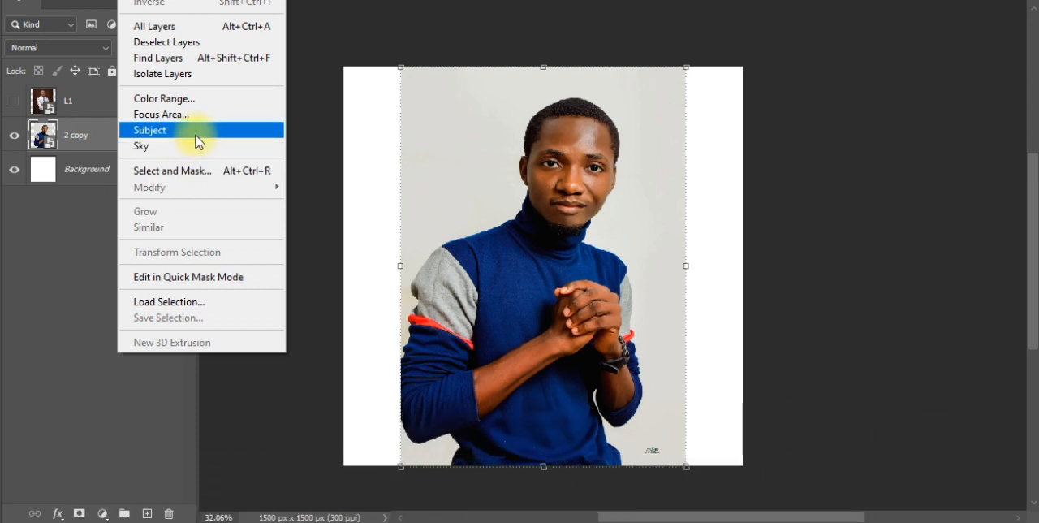
click(108, 221)
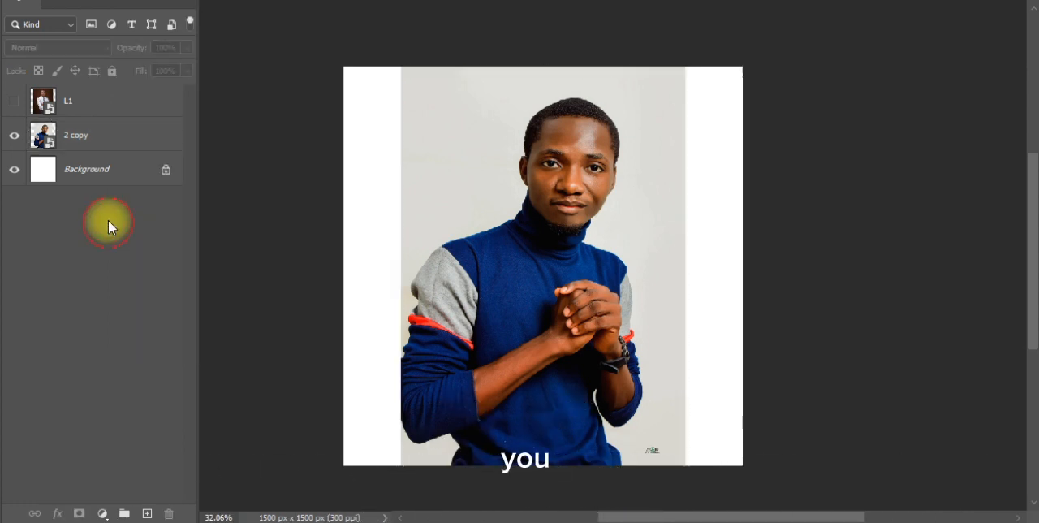
Make the 2 copy layer active and activate the Quick Selection Tool.
click(151, 139)
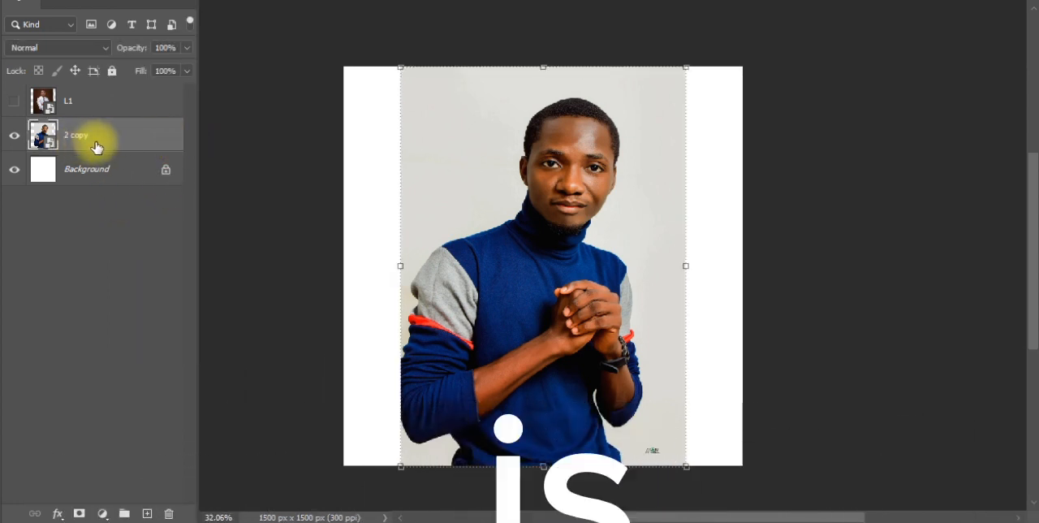
right_click(2, 37)
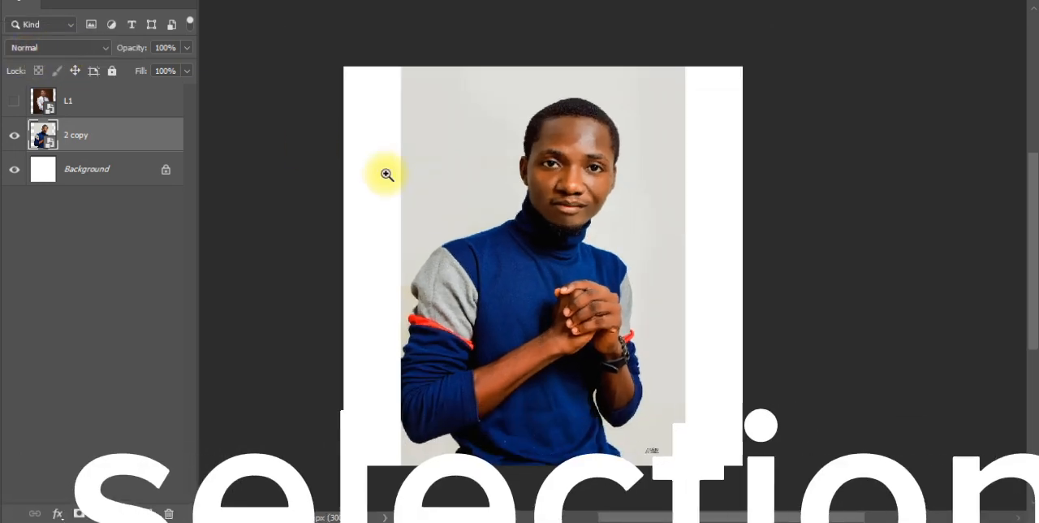
scroll(387, 173, down, 1)
scroll(387, 175, up, 1)
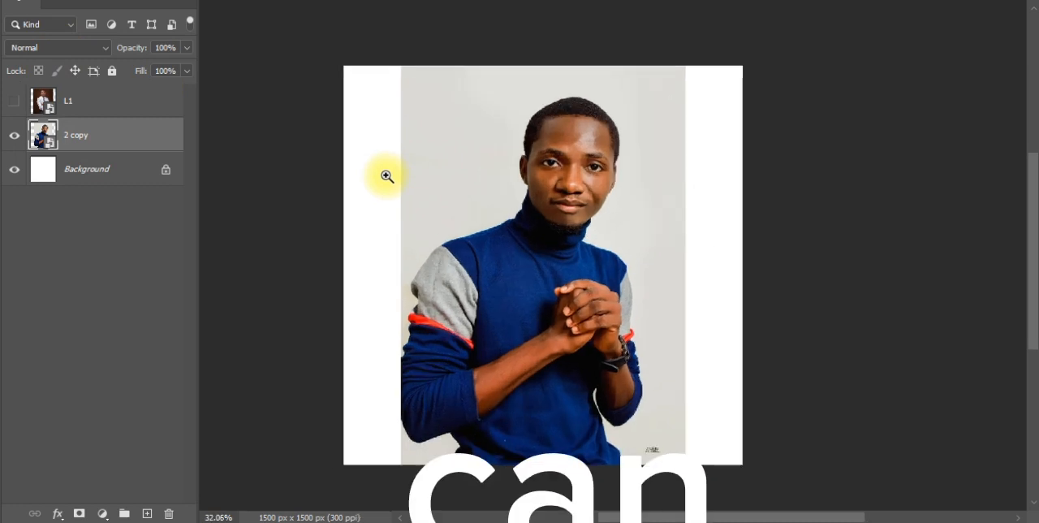
right_click(2, 34)
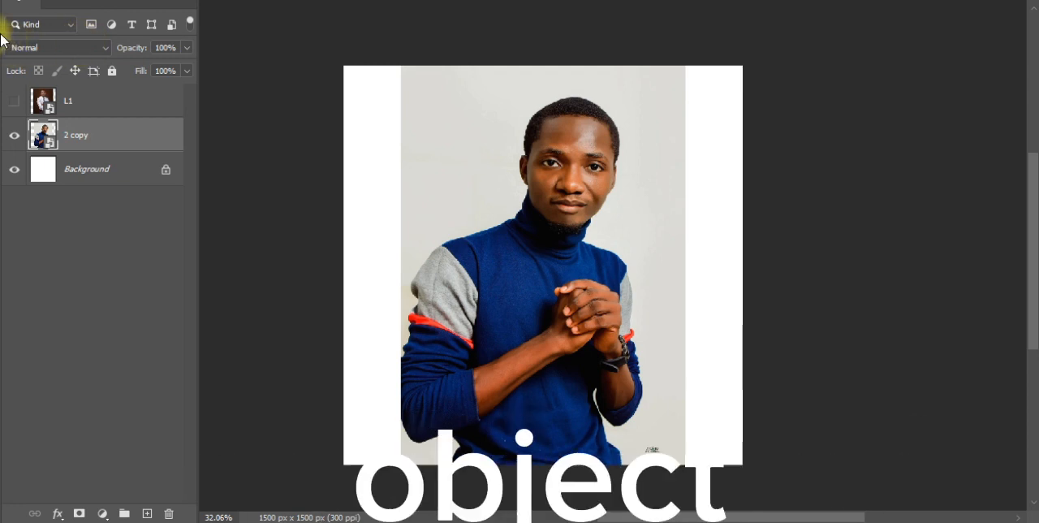
right_click(4, 26)
click(62, 44)
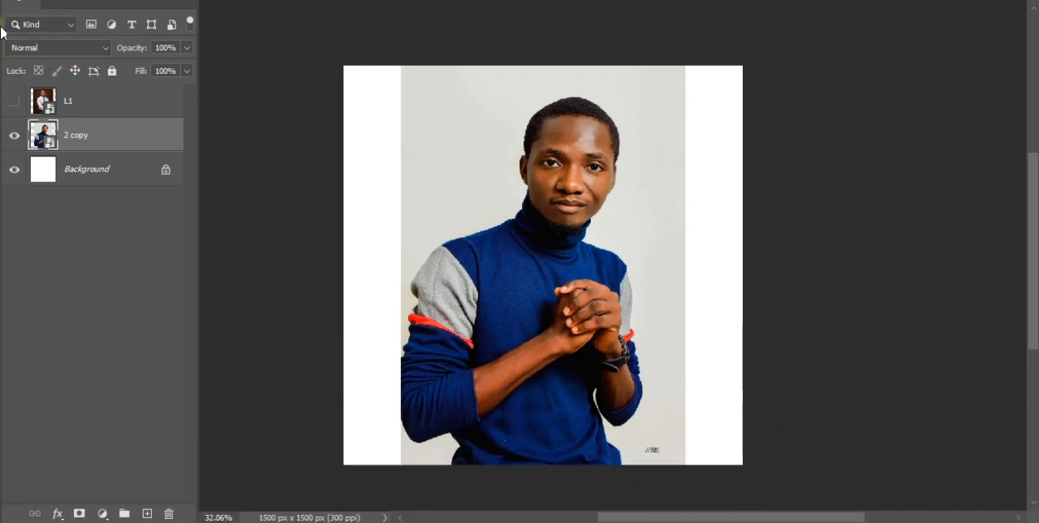
right_click(2, 34)
click(57, 66)
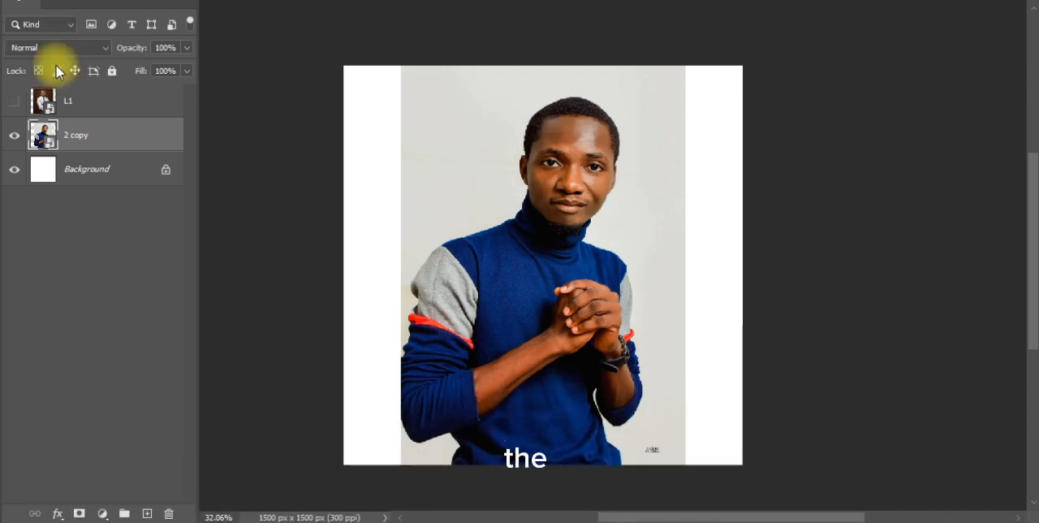
right_click(2, 36)
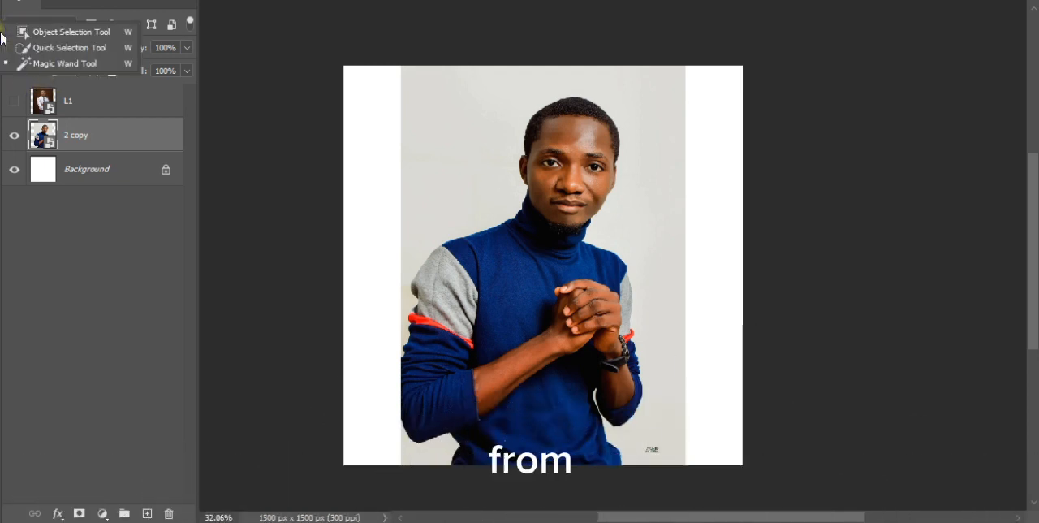
click(73, 47)
Brush a quick selection over the man in the blue sweater, from his neck down across his torso and arms.
scroll(568, 181, down, 1)
scroll(570, 193, up, 3)
scroll(585, 104, down, 1)
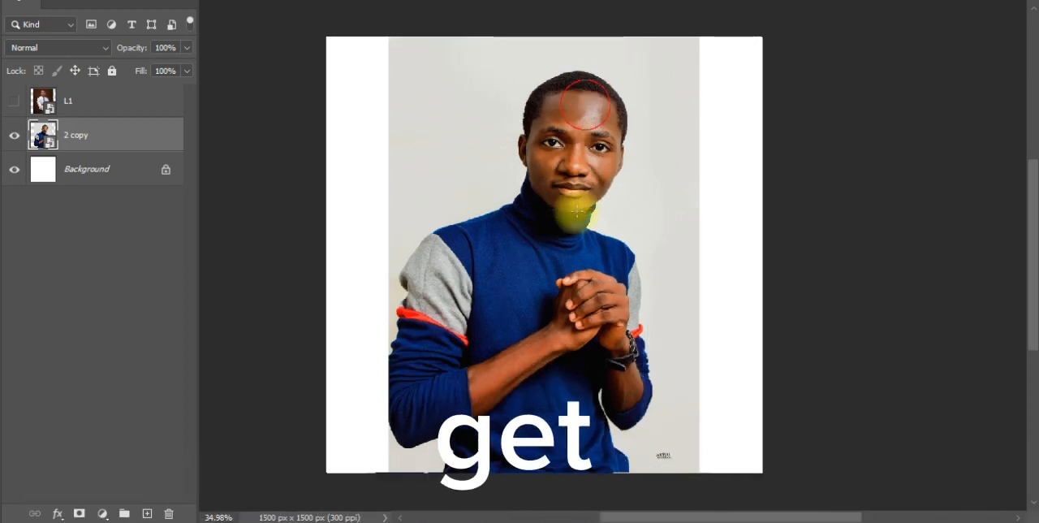
drag(562, 207, 545, 283)
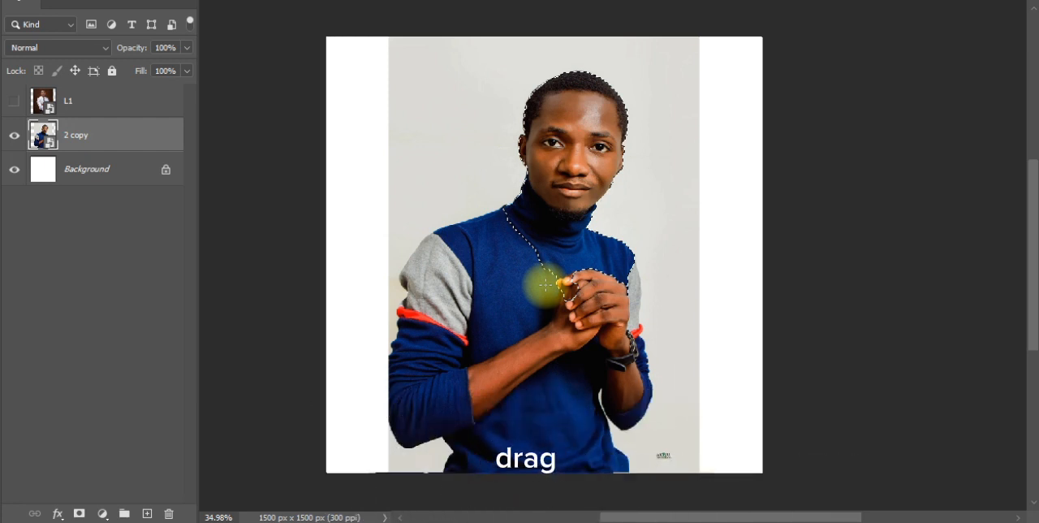
mouse_move(545, 283)
mouse_down()
mouse_move(563, 355)
mouse_move(501, 334)
mouse_up()
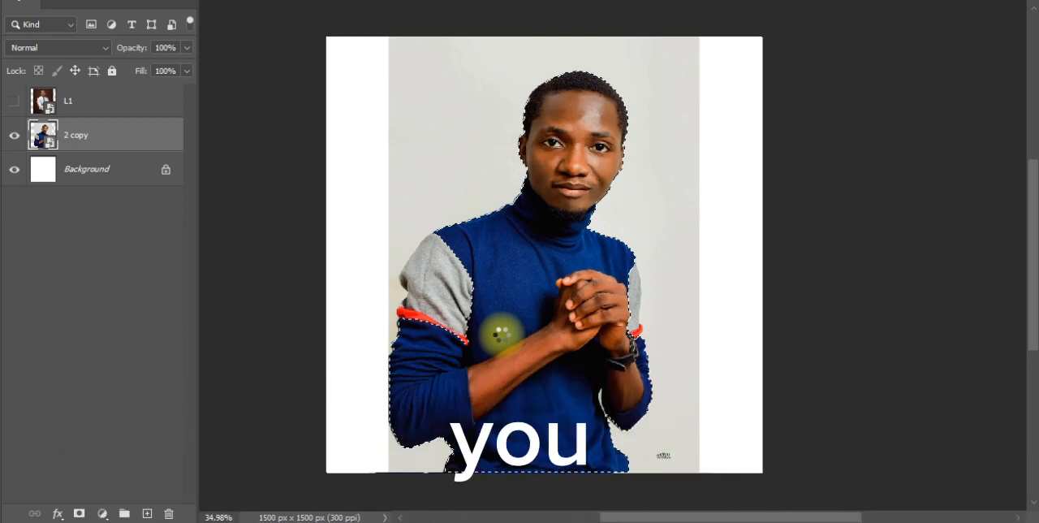
Inspect the selection edge closely around the man's sleeves, shoulders, waist and the gap beside his forearm.
scroll(486, 430, up, 10)
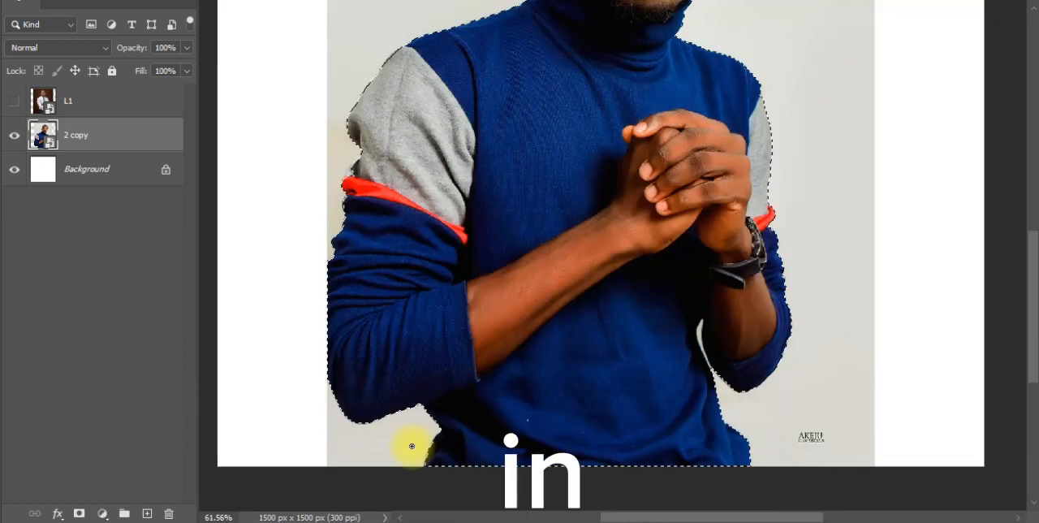
key(space)
drag(373, 300, 337, 309)
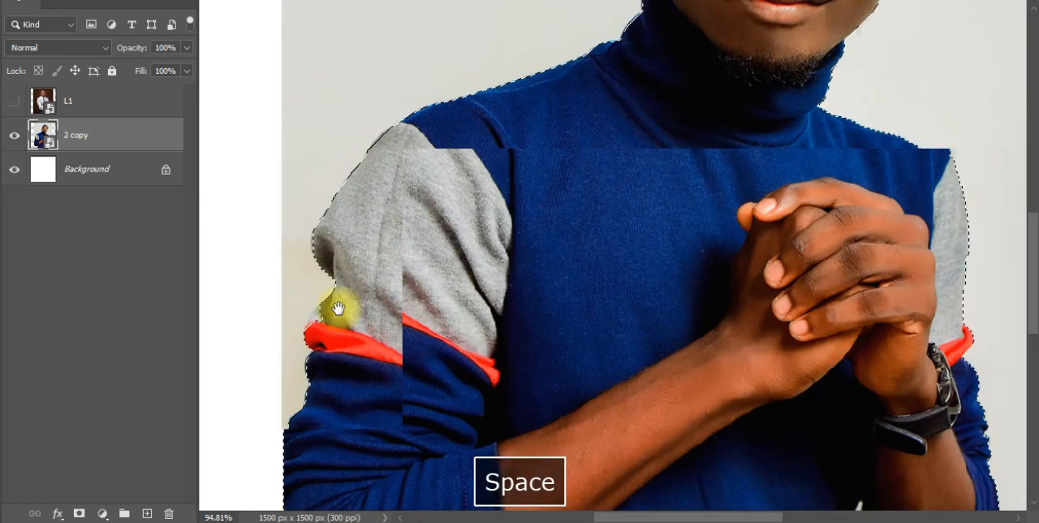
drag(590, 197, 556, 233)
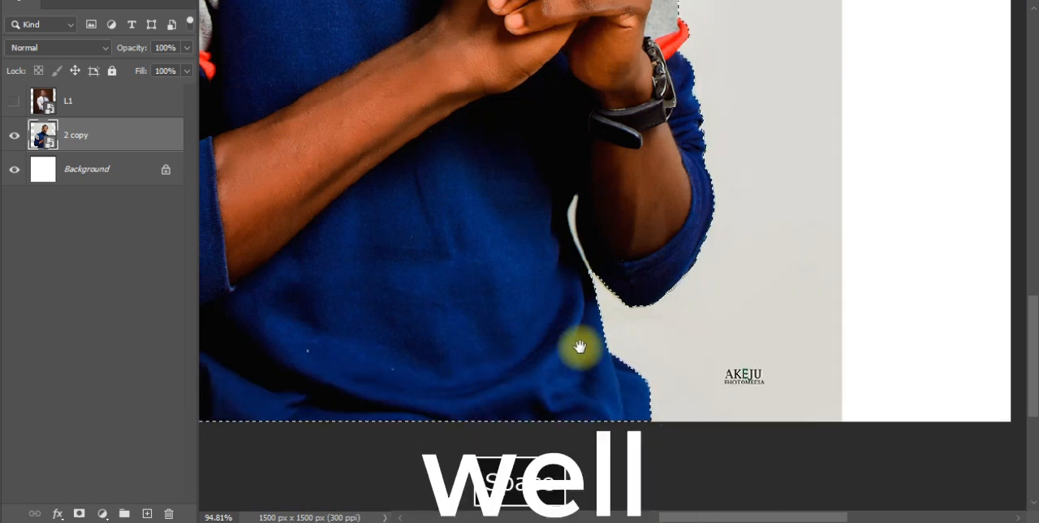
scroll(581, 346, down, 10)
drag(508, 188, 524, 290)
scroll(544, 246, down, 1)
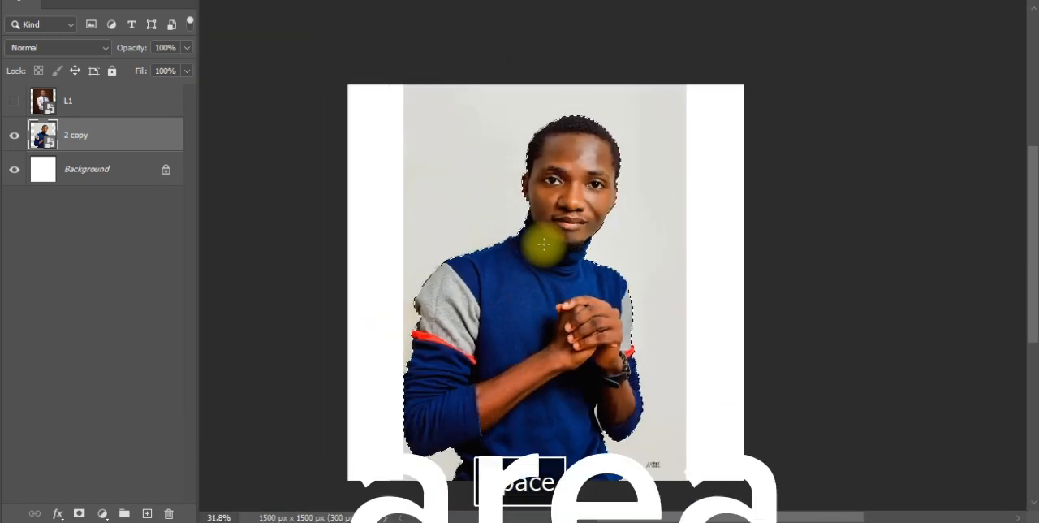
scroll(544, 245, down, 1)
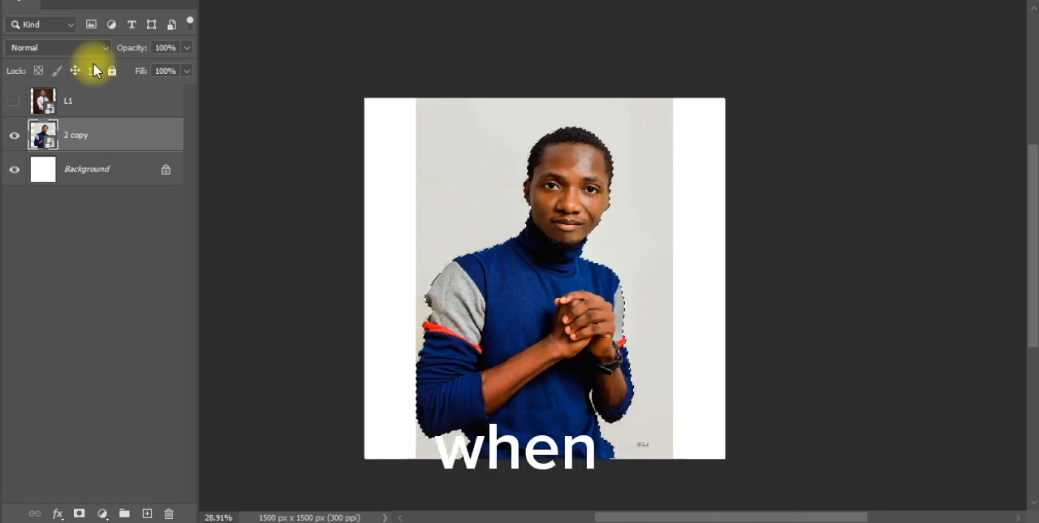
Add a layer mask to the 2 copy layer from the selection to remove the photo's grey background.
click(320, 179)
scroll(505, 303, up, 1)
scroll(495, 284, down, 1)
scroll(500, 312, up, 2)
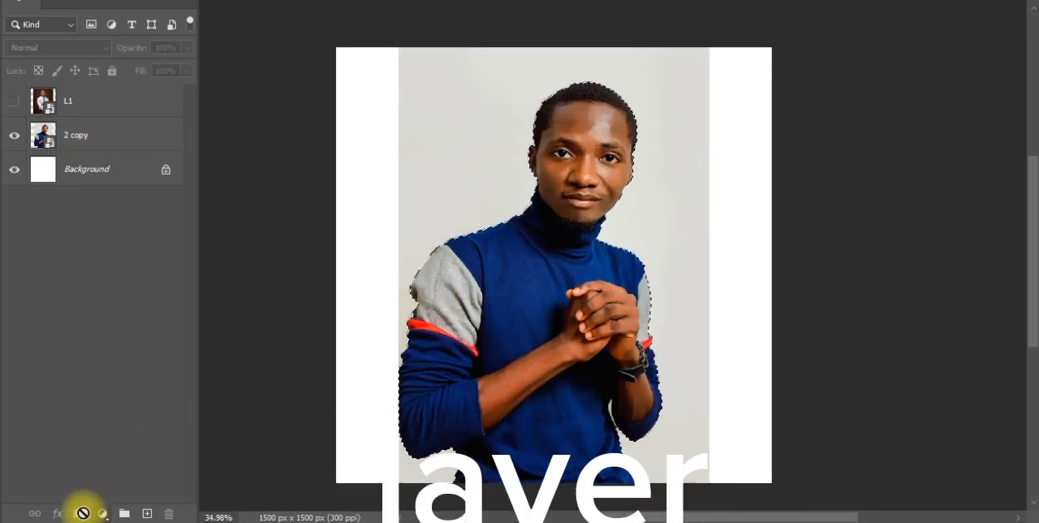
click(488, 335)
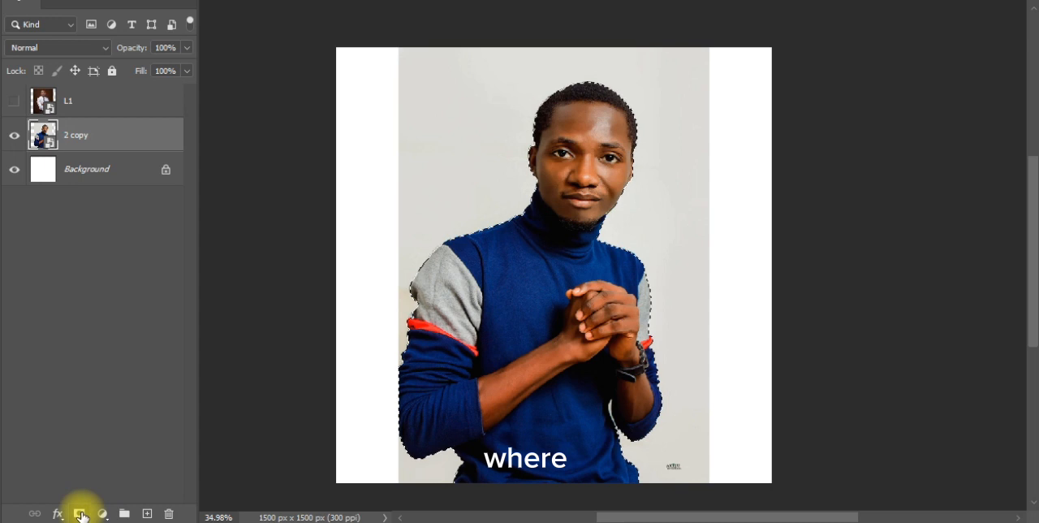
scroll(82, 516, up, 1)
scroll(82, 516, down, 1)
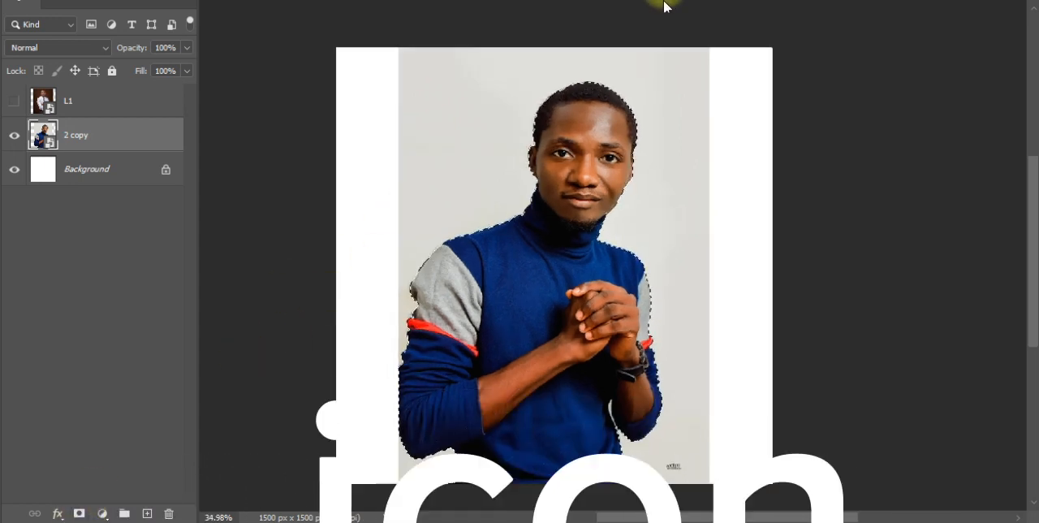
click(79, 513)
scroll(579, 254, down, 2)
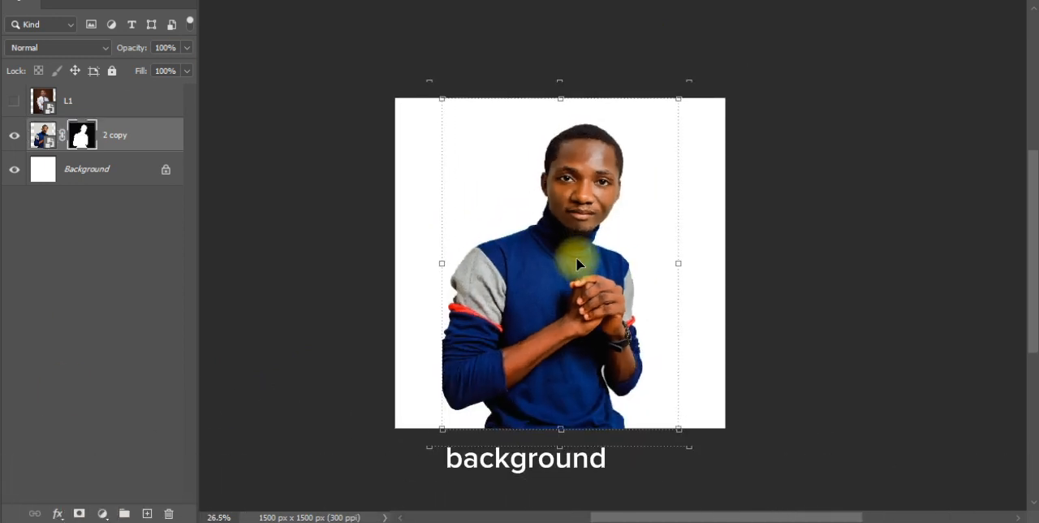
Hide the Background layer so the masked man sits on transparency.
scroll(568, 228, up, 2)
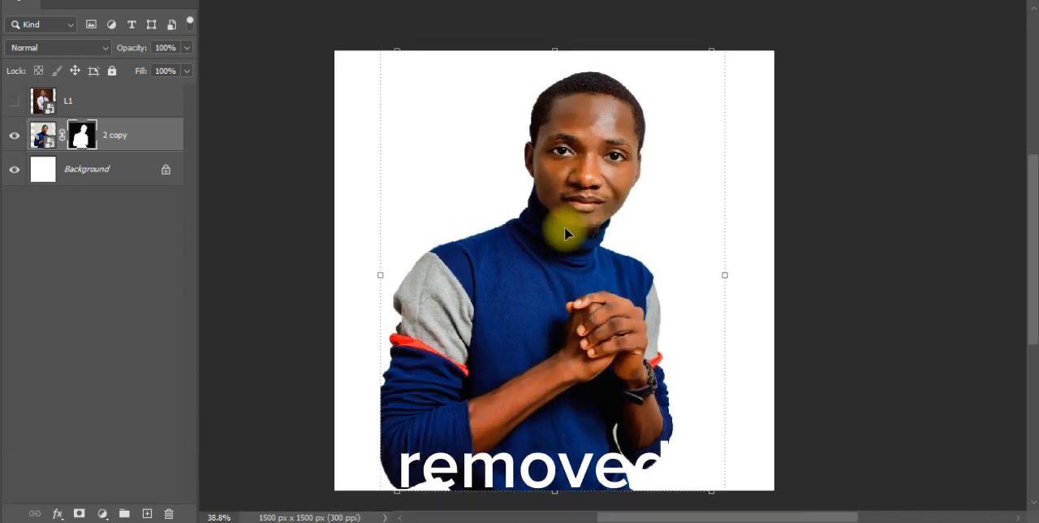
scroll(564, 227, down, 3)
click(749, 189)
scroll(601, 273, up, 3)
click(556, 268)
mouse_move(527, 268)
mouse_down()
mouse_move(572, 262)
mouse_move(558, 258)
mouse_move(536, 279)
mouse_up()
scroll(535, 278, down, 1)
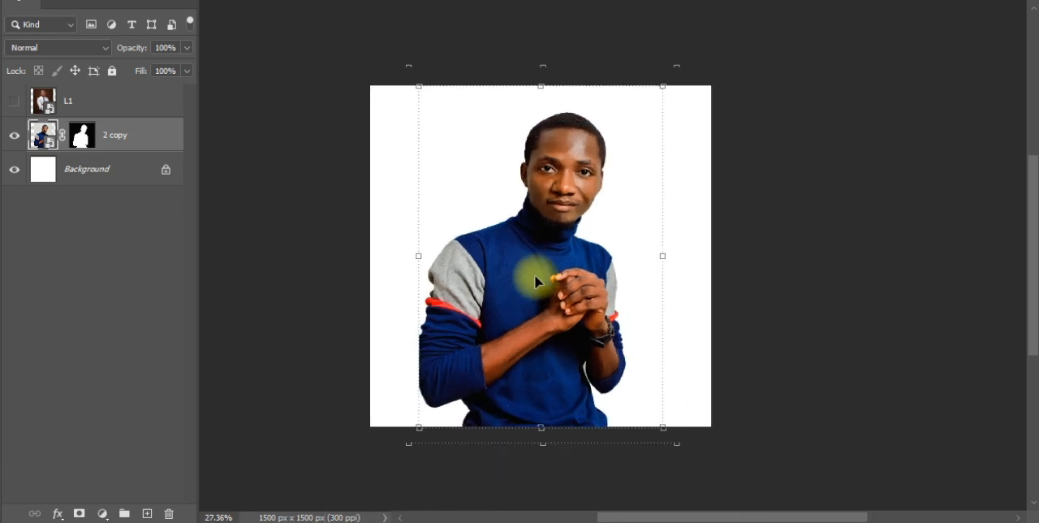
scroll(536, 279, up, 1)
click(14, 170)
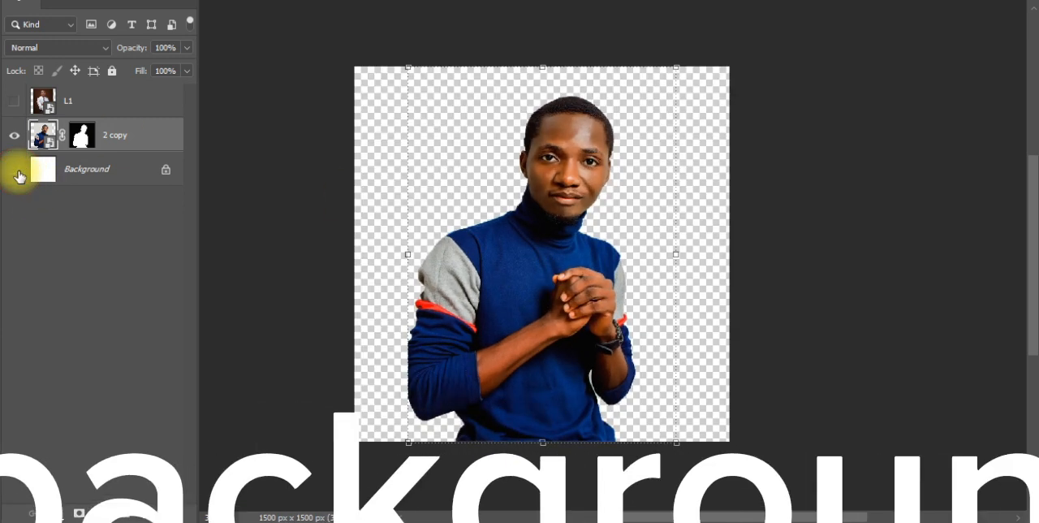
Examine the cut-out of the man in the blue sweater against the transparent background at different magnifications.
click(278, 89)
scroll(538, 216, down, 1)
scroll(534, 233, up, 2)
mouse_move(534, 232)
mouse_down()
mouse_move(475, 245)
mouse_move(524, 289)
mouse_move(511, 247)
mouse_move(538, 223)
mouse_move(601, 230)
mouse_move(533, 231)
mouse_up()
scroll(533, 240, down, 1)
scroll(528, 268, up, 1)
mouse_move(520, 298)
mouse_down()
mouse_move(538, 278)
mouse_move(528, 281)
mouse_up()
scroll(530, 277, down, 1)
scroll(527, 272, up, 1)
scroll(528, 272, up, 2)
scroll(528, 281, down, 1)
scroll(528, 281, down, 1)
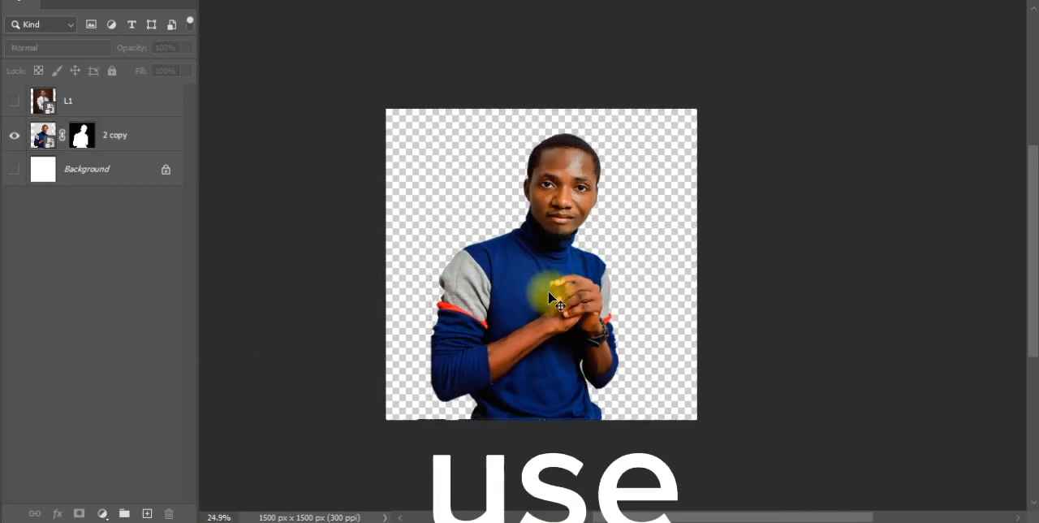
scroll(557, 292, up, 2)
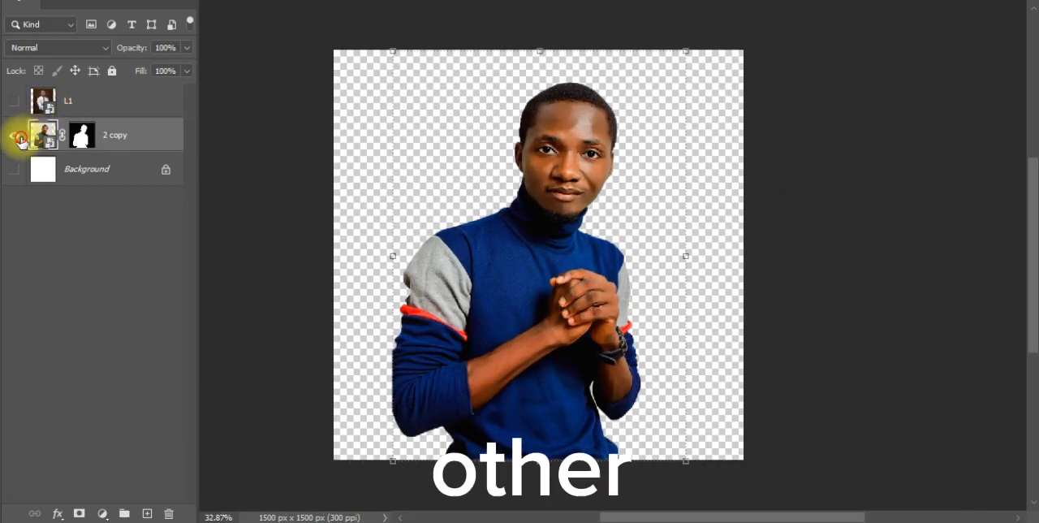
Hide the 2 copy layer, show the L1 layer and make L1 the active layer.
click(14, 136)
click(13, 101)
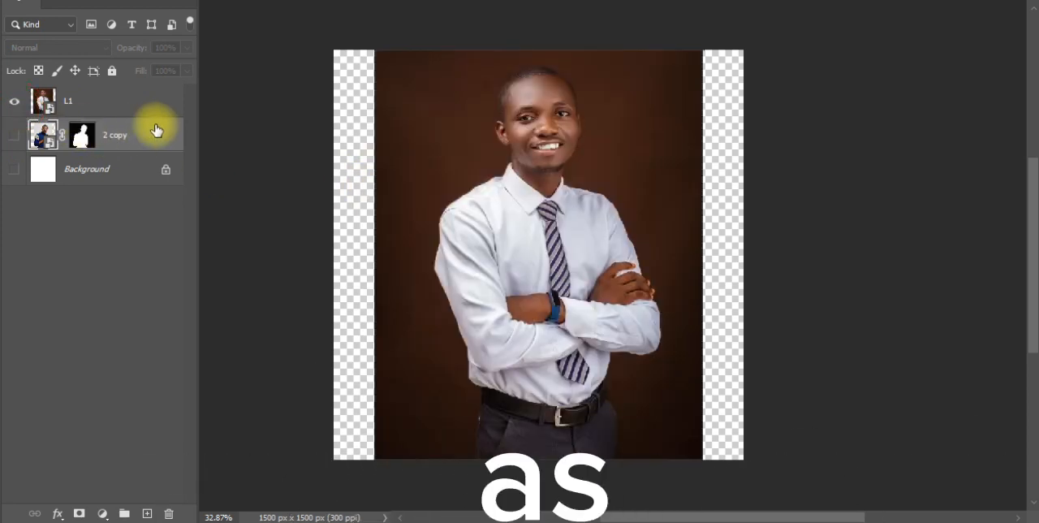
click(151, 103)
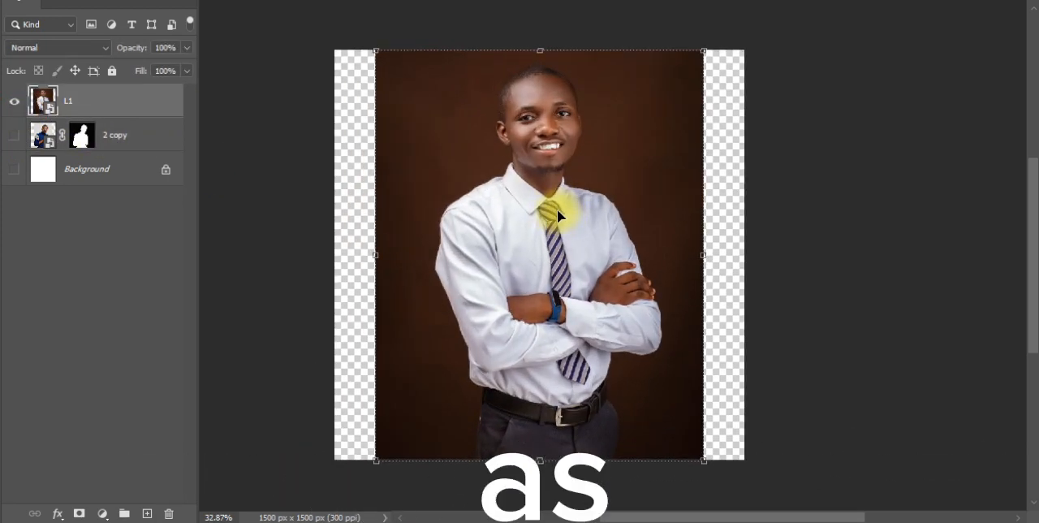
Select the man in the white shirt on the L1 layer automatically with Select Subject.
scroll(557, 207, down, 1)
scroll(547, 216, up, 2)
click(135, 0)
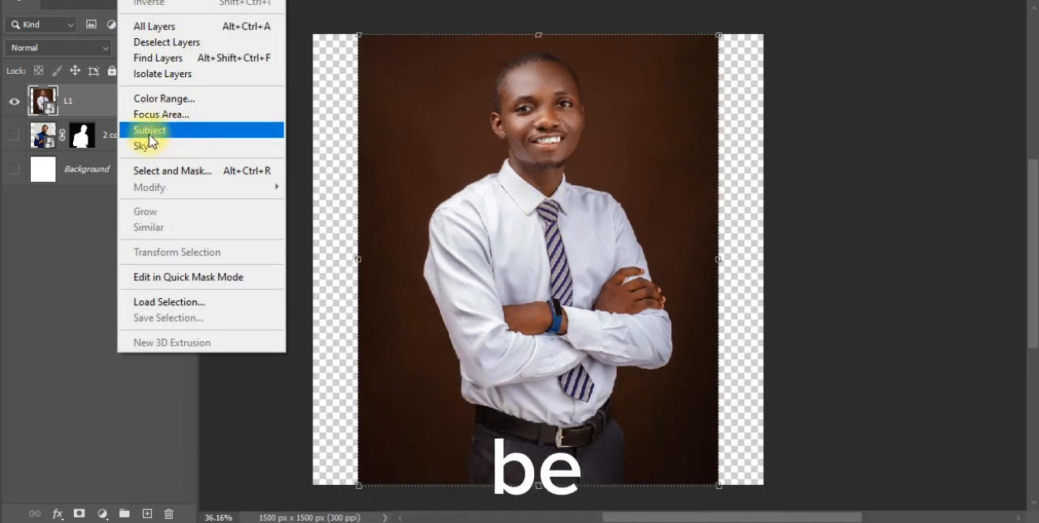
click(195, 129)
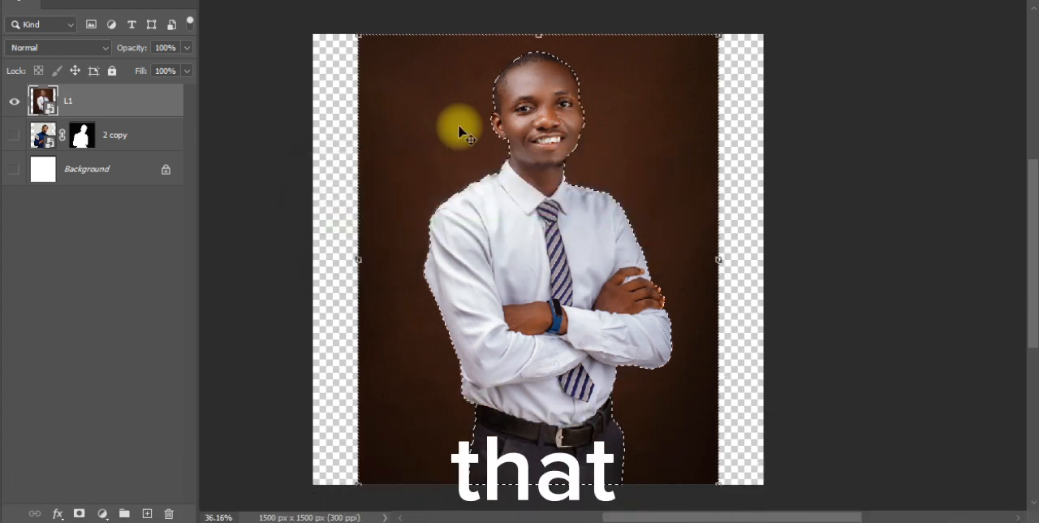
Examine the selection outline around the man in the white shirt, from the belt up to the head and along the folded arms.
key(ctrl+d)
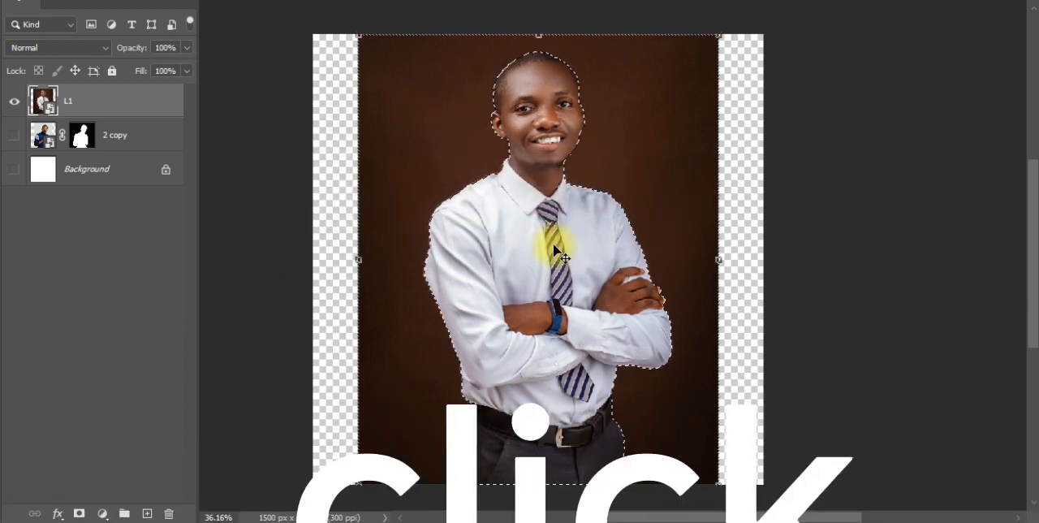
scroll(535, 320, down, 2)
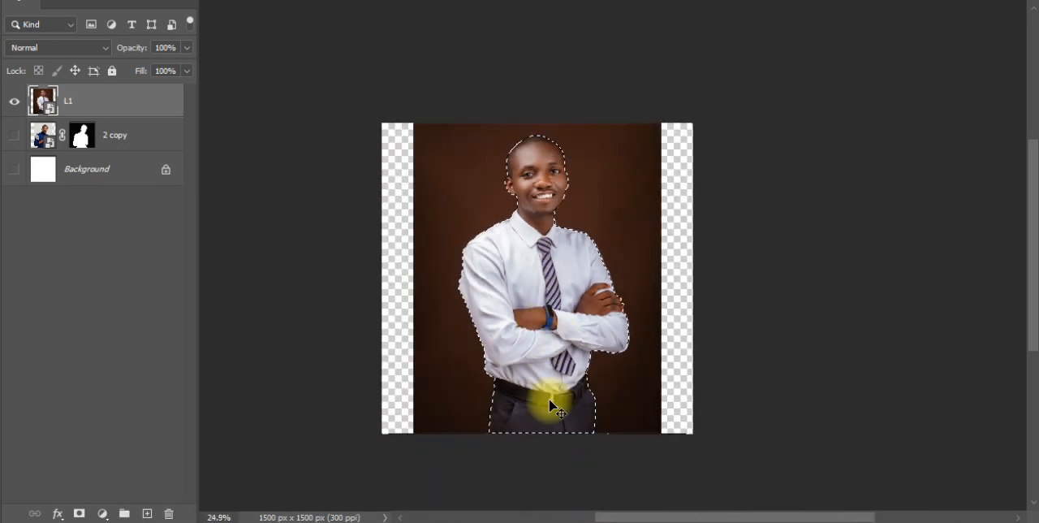
scroll(550, 406, up, 4)
drag(452, 447, 506, 431)
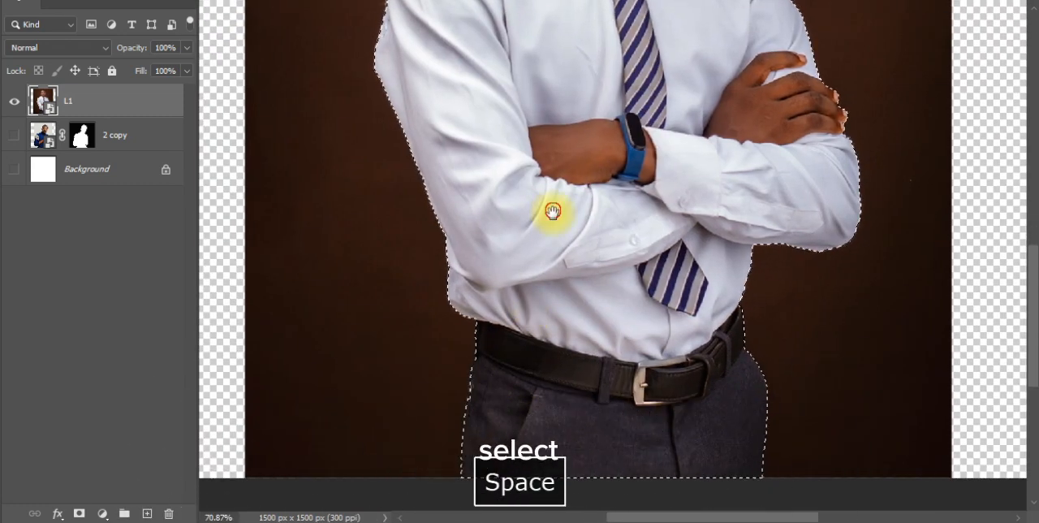
drag(552, 210, 480, 397)
drag(547, 76, 496, 235)
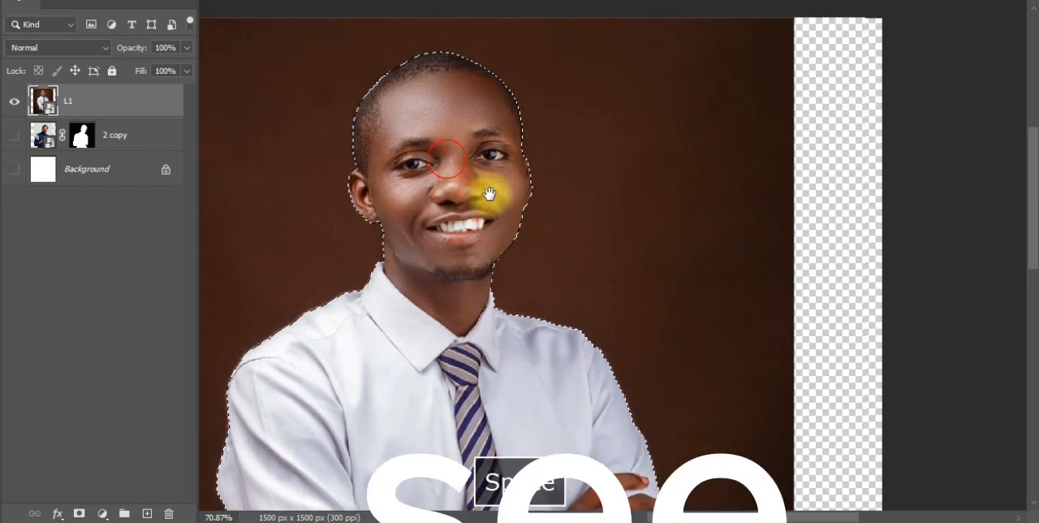
drag(487, 193, 595, 151)
drag(794, 414, 580, 206)
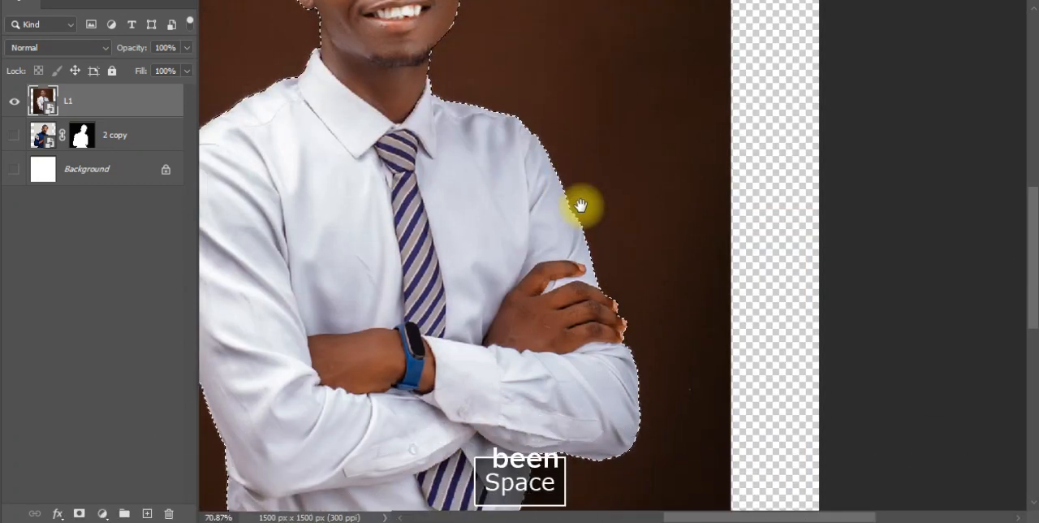
drag(580, 206, 554, 174)
Shift the L1 photo sideways until its edge lines up with the right edge of the canvas.
drag(502, 298, 680, 298)
scroll(674, 301, down, 3)
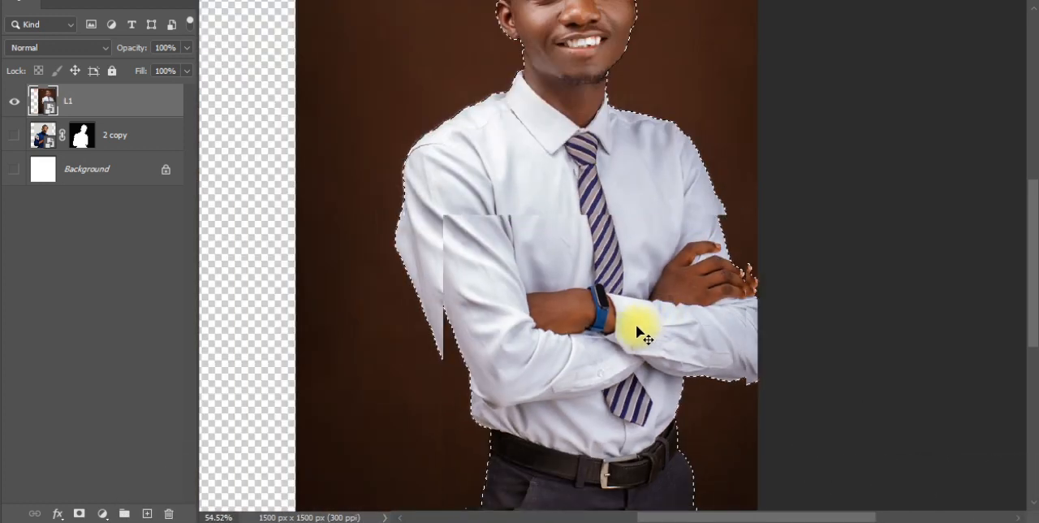
scroll(639, 330, down, 5)
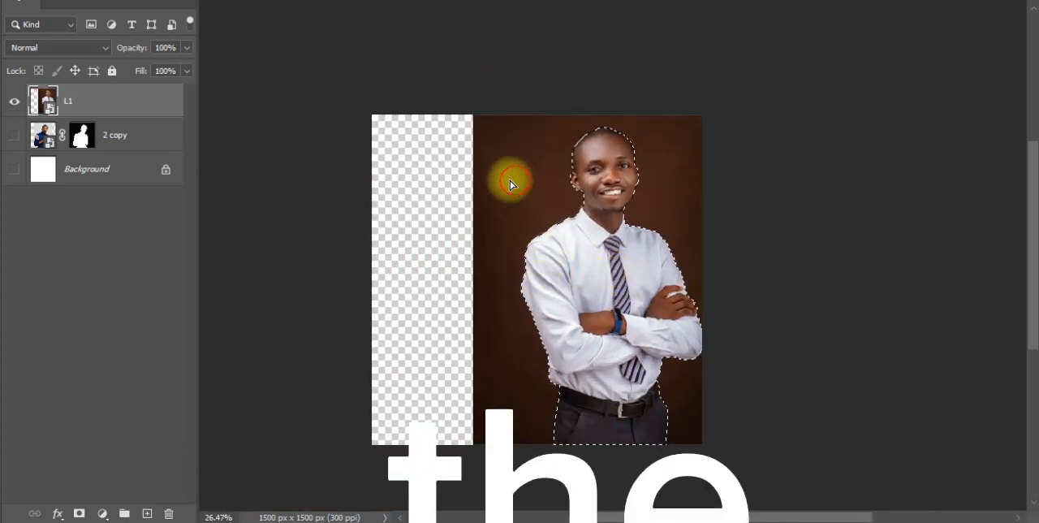
drag(515, 185, 475, 179)
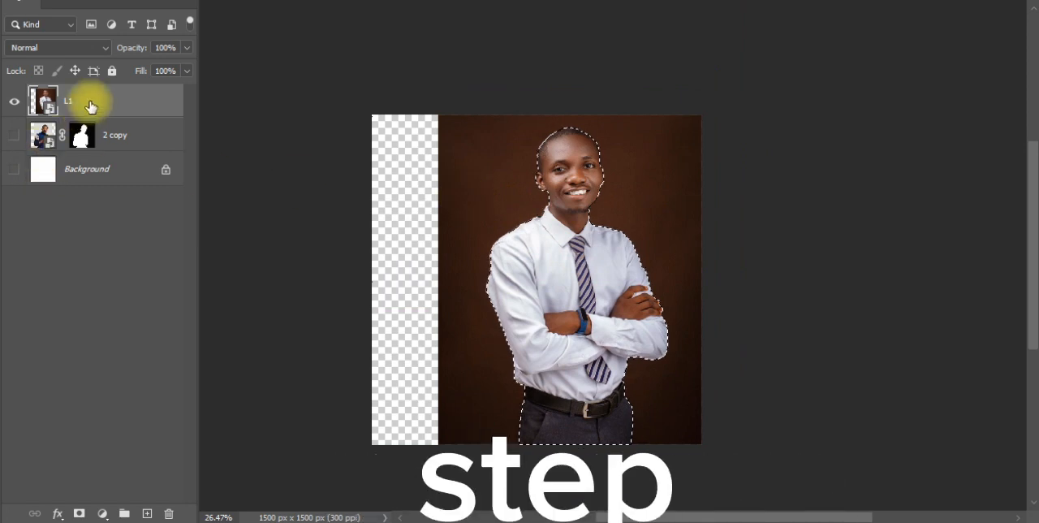
Mask the L1 layer with the selection to remove the brown background, and move the cut-out man slightly down and left.
key(ctrl+d)
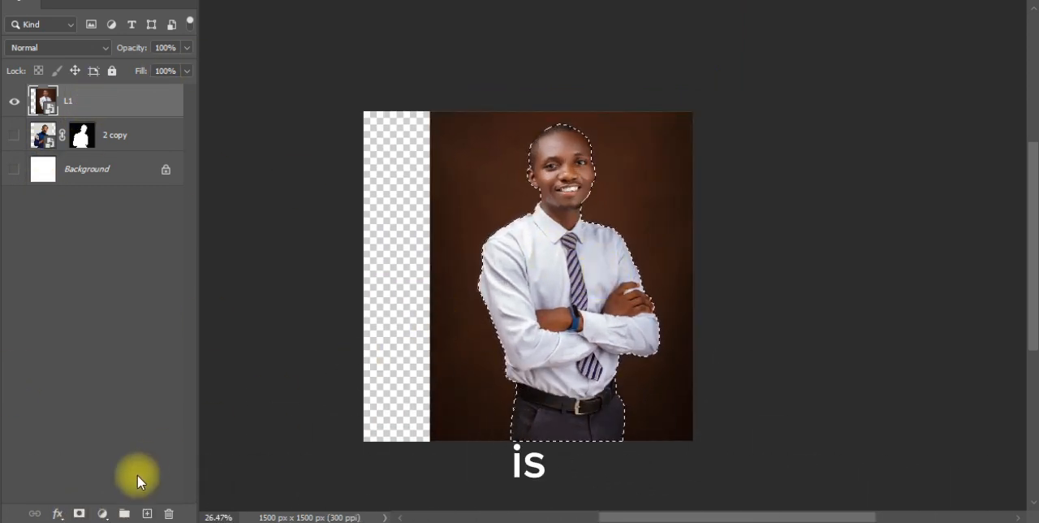
click(80, 513)
mouse_move(552, 314)
mouse_down()
mouse_move(521, 333)
mouse_move(532, 310)
mouse_up()
Examine the edges of the cut-out man in the white shirt at different magnifications, from face to folded arms.
scroll(532, 224, up, 10)
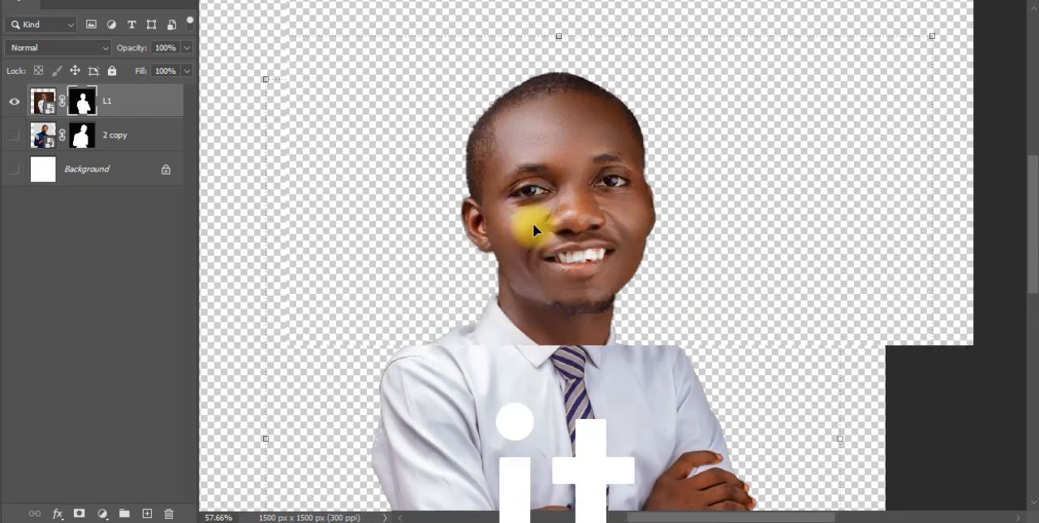
scroll(526, 207, down, 5)
scroll(528, 232, up, 8)
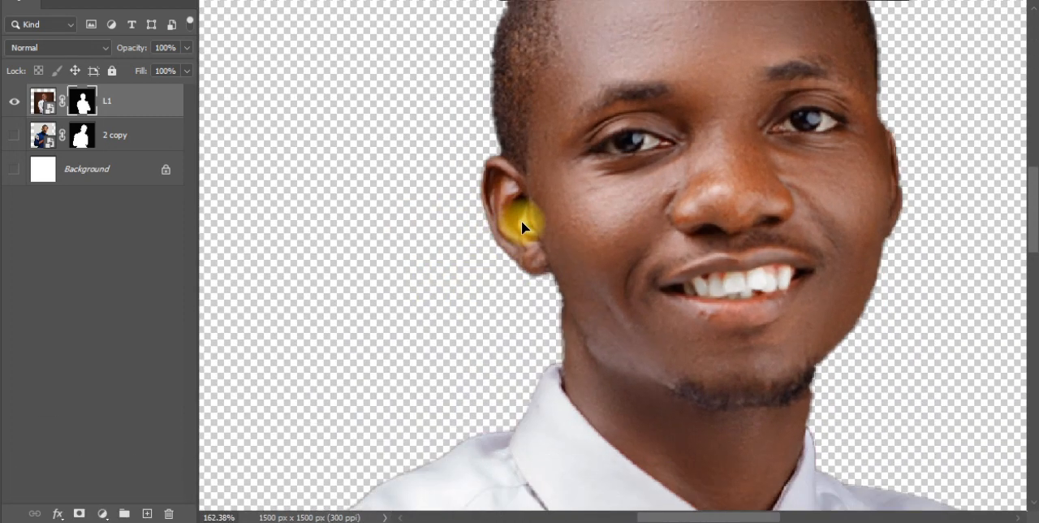
scroll(520, 220, down, 2)
key(space)
drag(410, 411, 436, 149)
scroll(522, 252, down, 9)
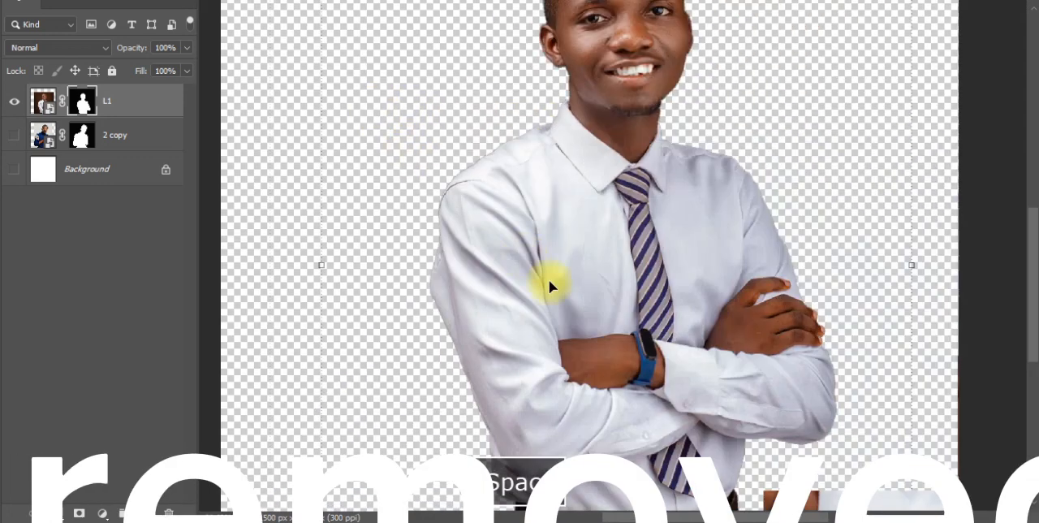
scroll(561, 300, down, 3)
scroll(630, 118, up, 4)
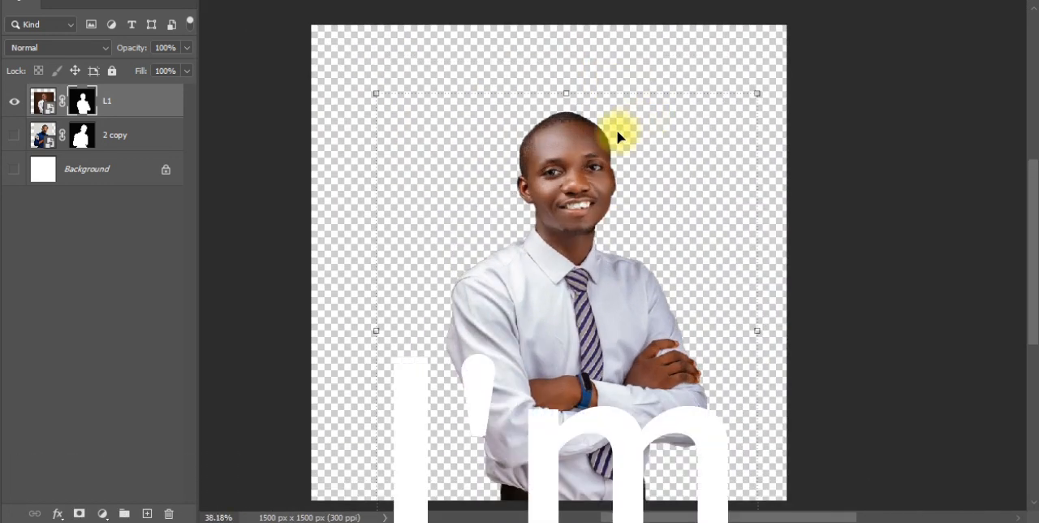
scroll(629, 203, down, 3)
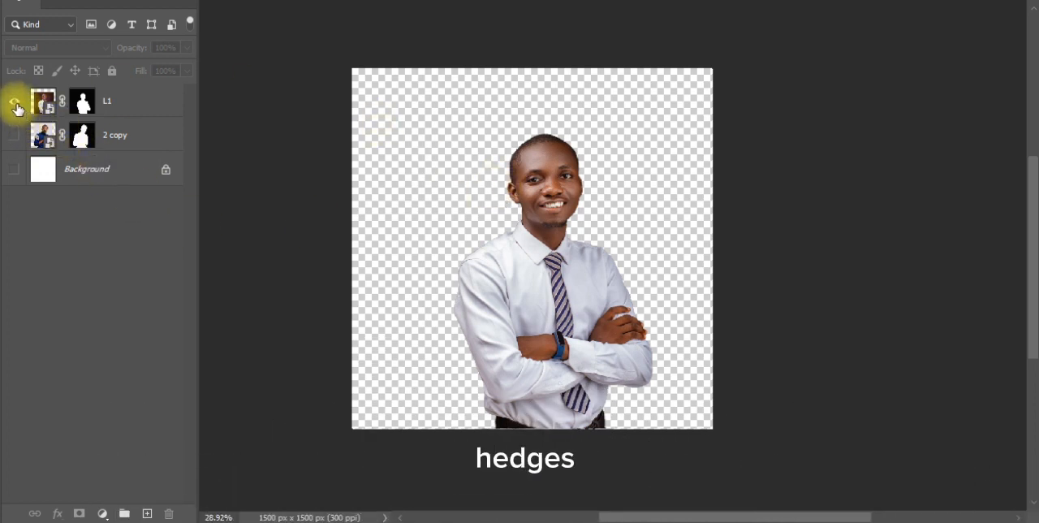
Hide the L1 layer and make the 3981 trophy illustration layer active.
click(16, 103)
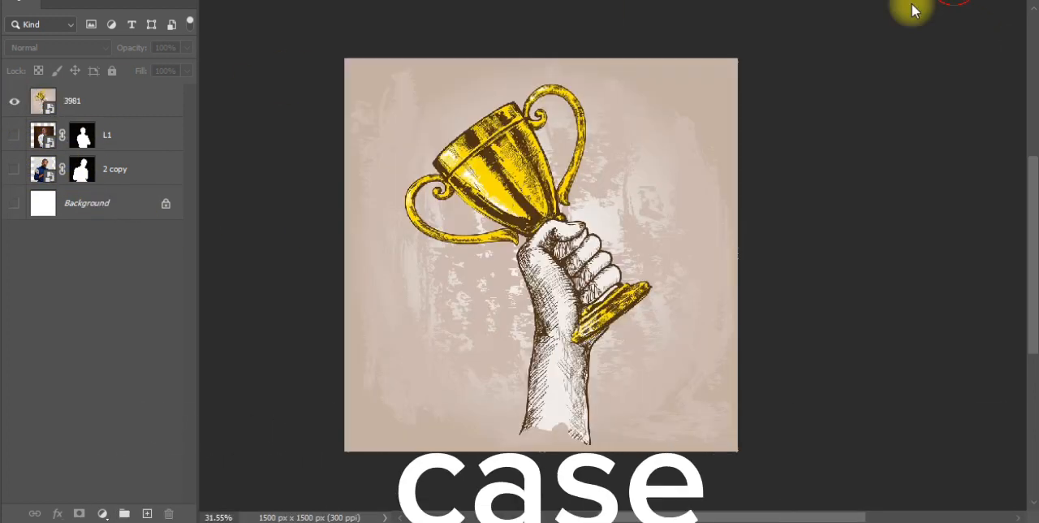
scroll(524, 203, down, 1)
scroll(435, 207, up, 1)
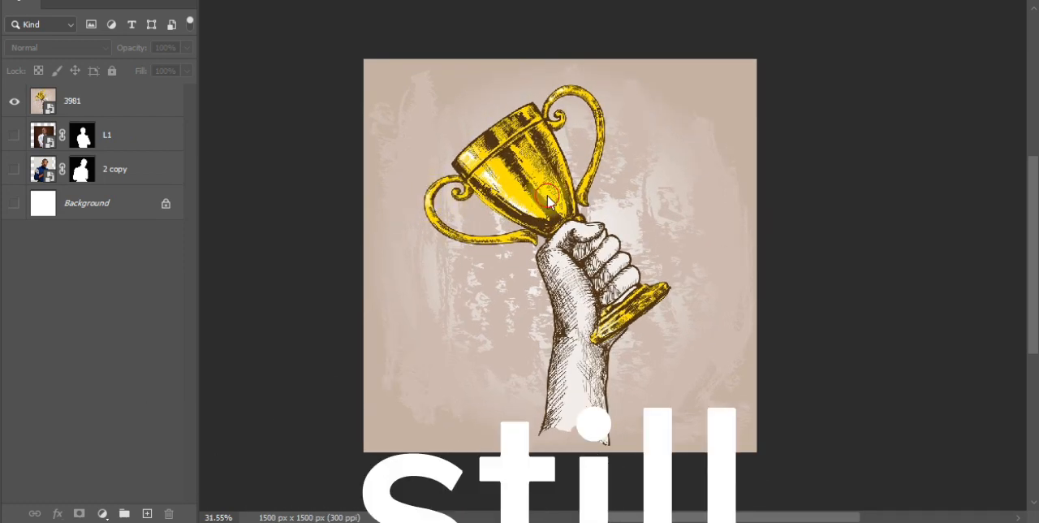
click(117, 116)
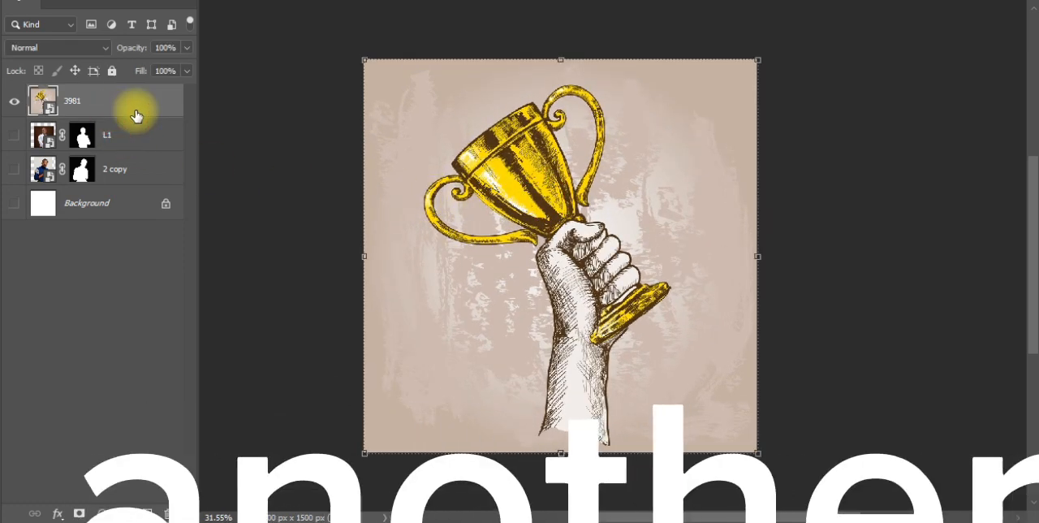
Select the hand and trophy on the 3981 layer automatically with Select Subject.
scroll(496, 175, up, 1)
click(132, 1)
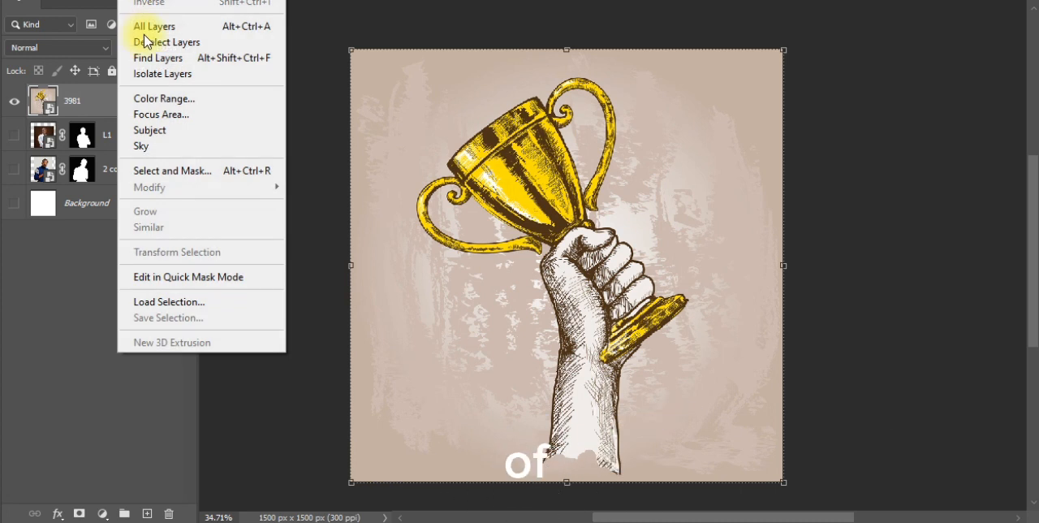
click(179, 134)
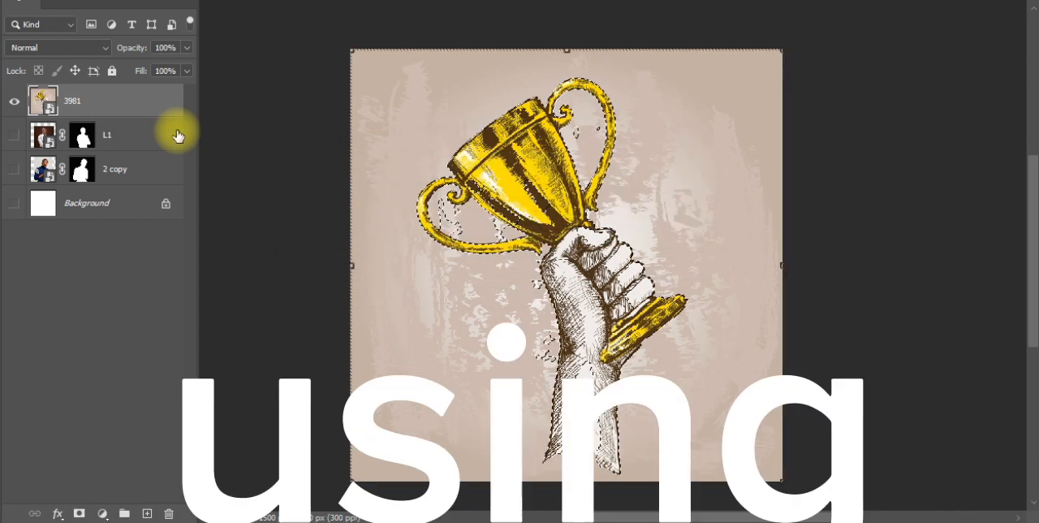
Examine the selection outline around the trophy's handles, the cup, the fist and the wrist for wrongly selected areas.
scroll(552, 73, up, 4)
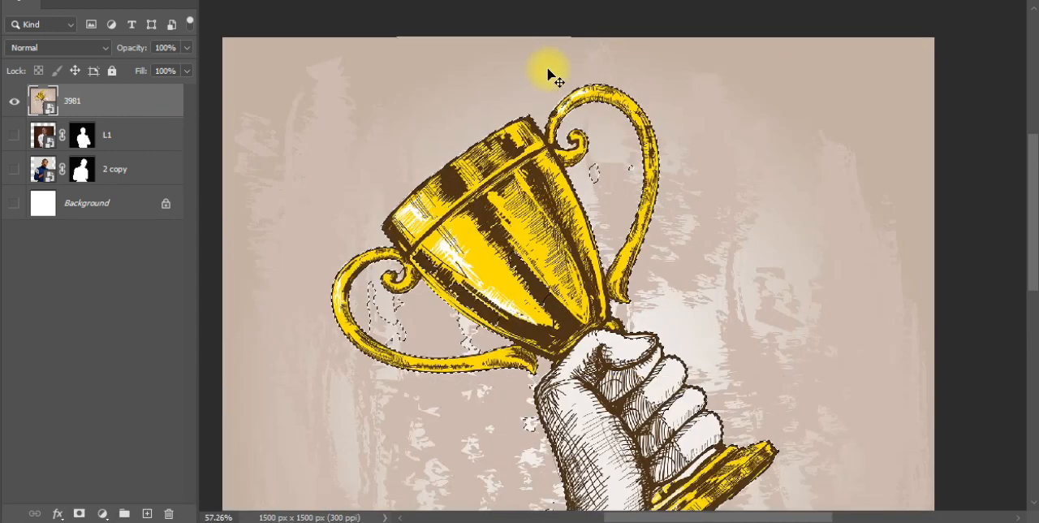
scroll(570, 188, up, 2)
scroll(568, 195, up, 2)
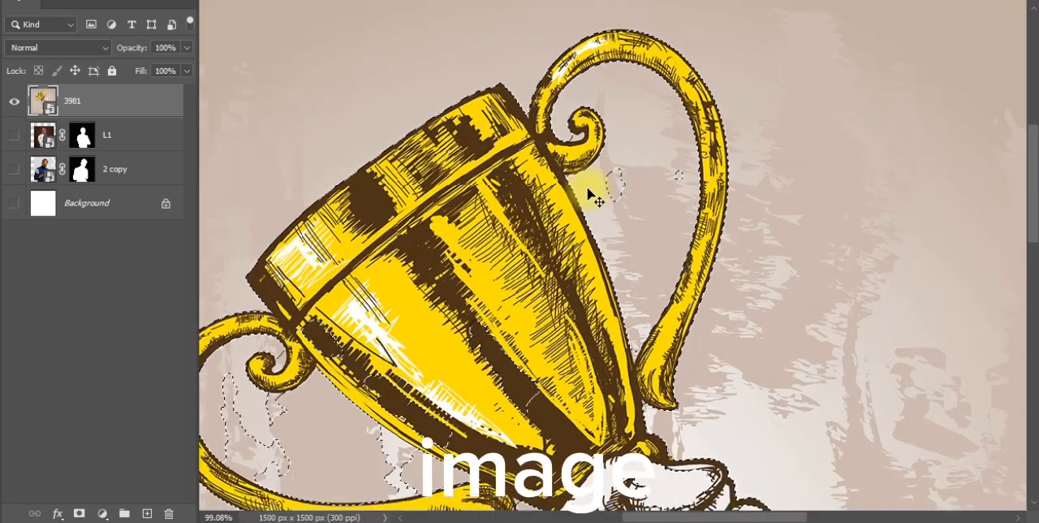
drag(417, 302, 592, 248)
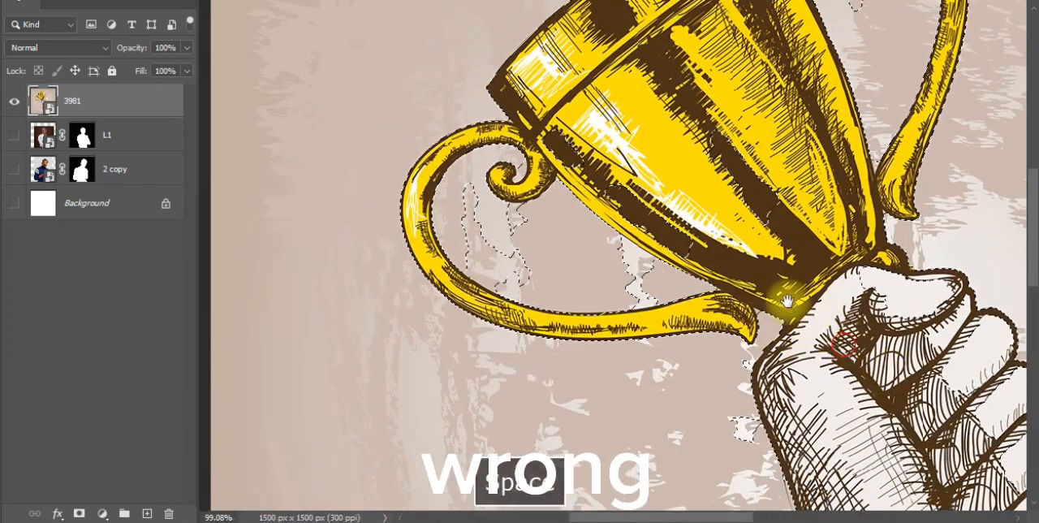
drag(846, 341, 553, 92)
drag(782, 285, 733, 284)
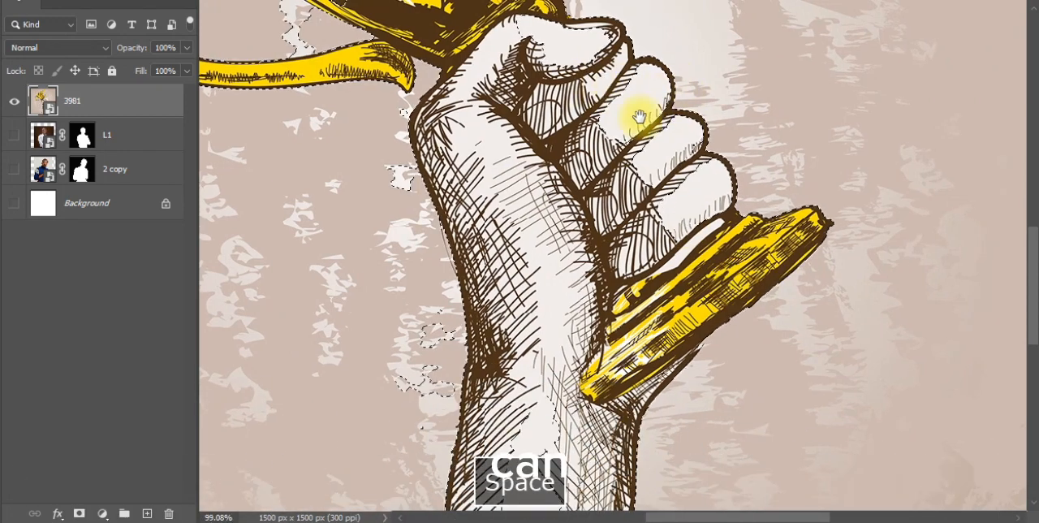
drag(589, 409, 636, 231)
scroll(591, 251, down, 10)
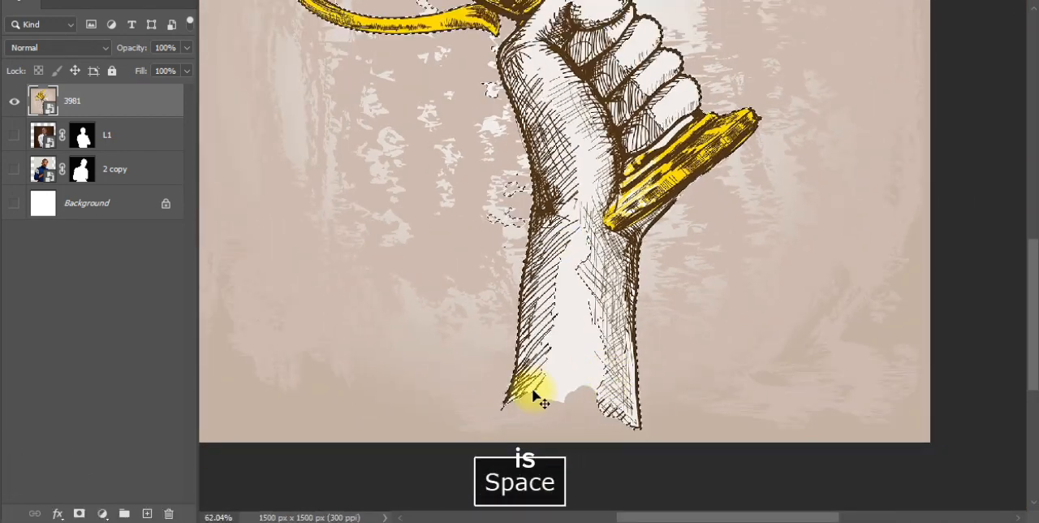
Try masking the 3981 layer with the automatic selection, and undo the mask.
scroll(532, 396, down, 1)
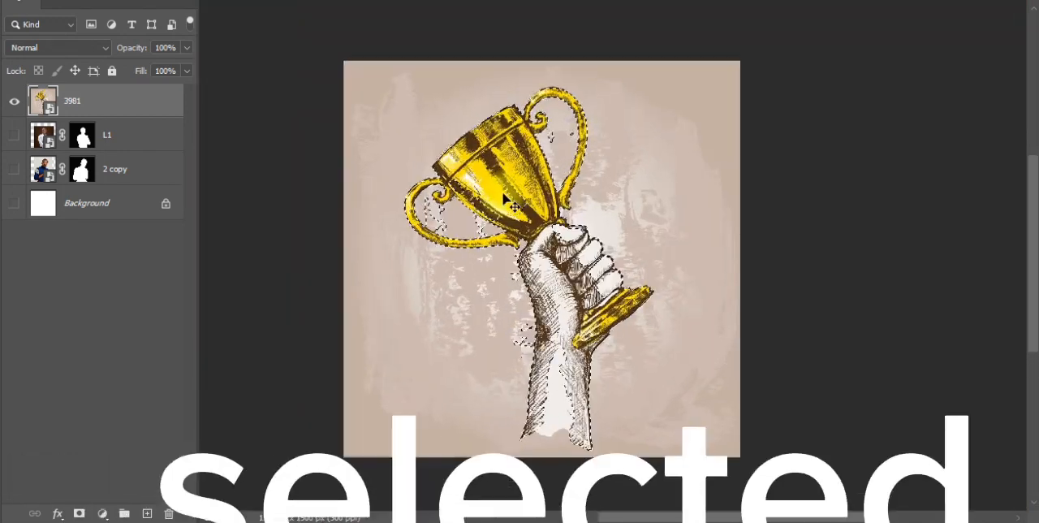
click(84, 512)
key(ctrl+z)
Remove the stray background patches inside the trophy's lower-left handle from the selection with the Quick Selection Tool.
scroll(390, 135, up, 3)
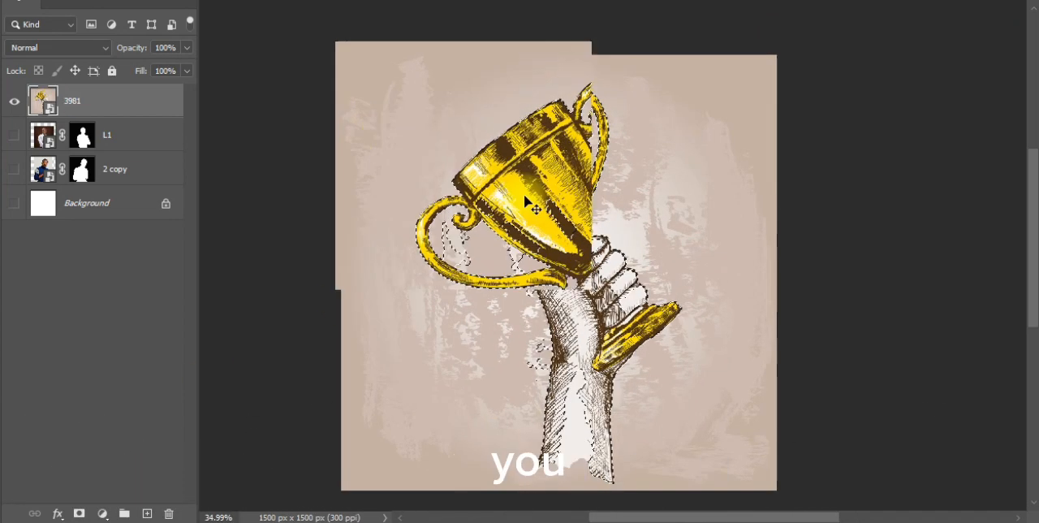
right_click(2, 34)
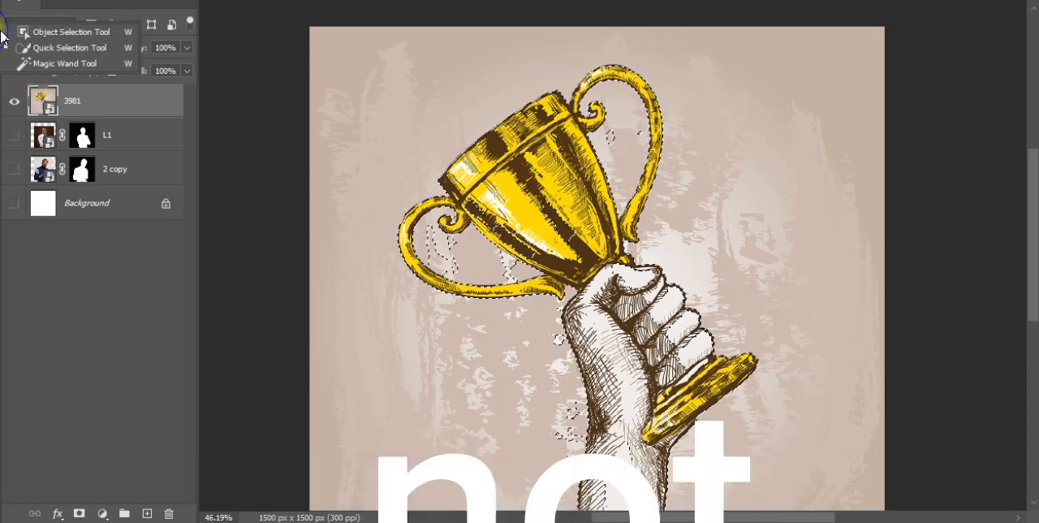
click(69, 47)
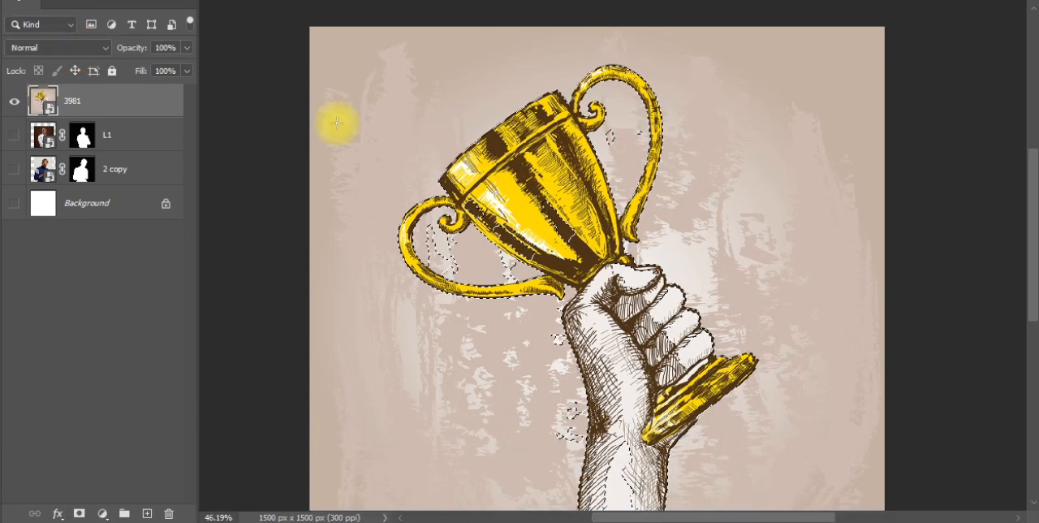
scroll(503, 256, up, 1)
scroll(503, 257, up, 3)
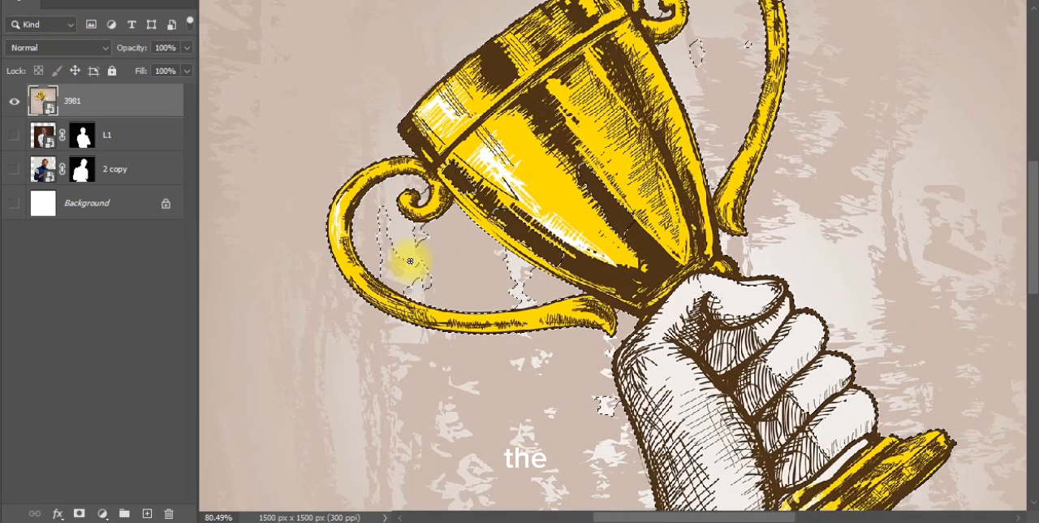
scroll(410, 260, up, 2)
alt+click(439, 276)
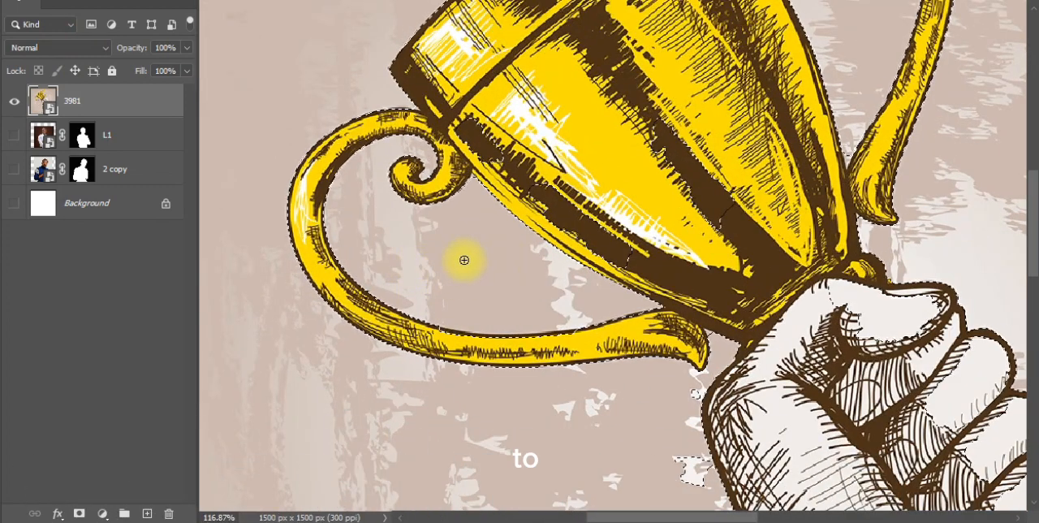
Add the missed dark areas inside the trophy's cup to the selection with the Quick Selection Tool.
scroll(508, 250, down, 3)
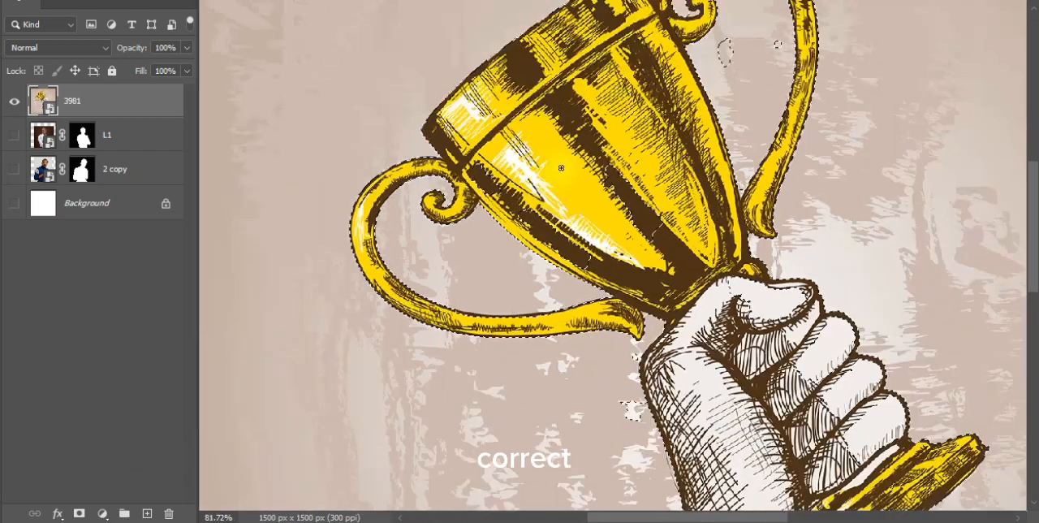
scroll(602, 223, up, 2)
click(660, 235)
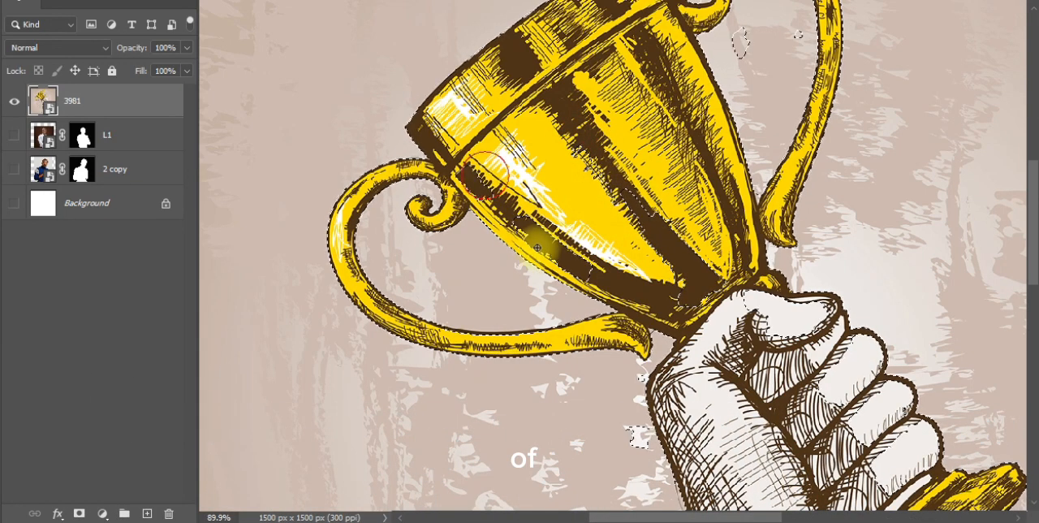
scroll(647, 243, up, 4)
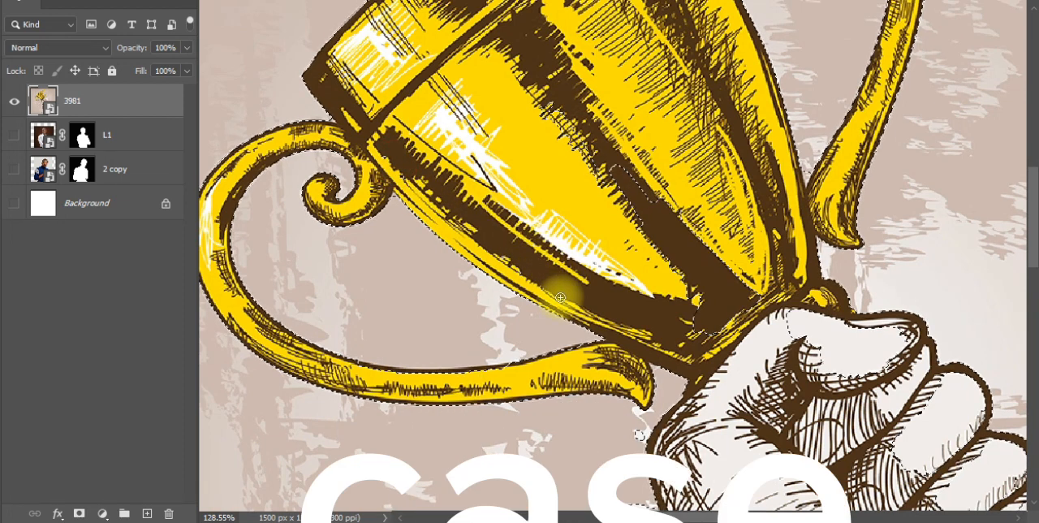
drag(531, 94, 663, 210)
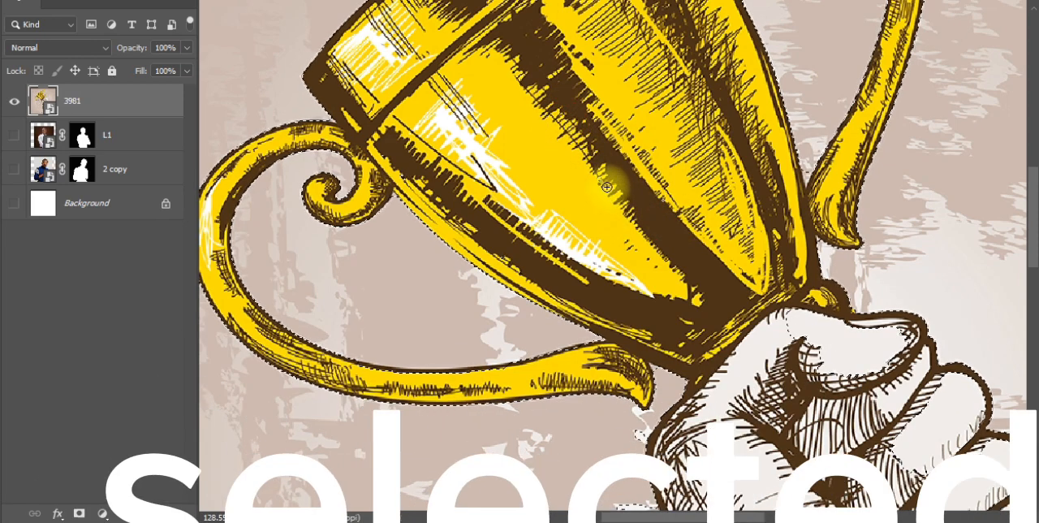
scroll(574, 290, down, 2)
scroll(574, 291, down, 2)
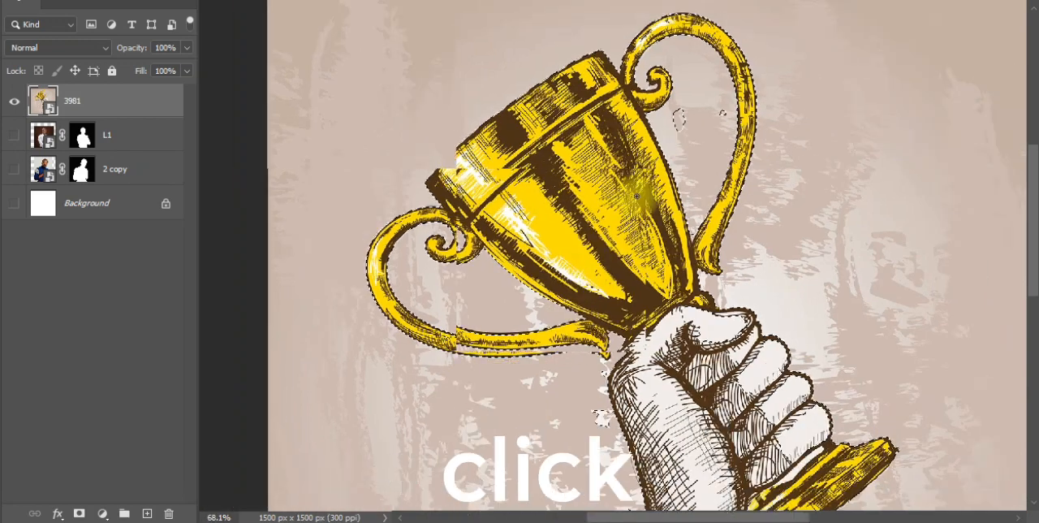
Remove the stray background patches inside the trophy's upper-right handle from the selection with the Quick Selection Tool.
scroll(650, 162, up, 2)
scroll(649, 151, up, 1)
mouse_move(647, 153)
mouse_down()
mouse_move(668, 180)
mouse_move(582, 301)
mouse_up()
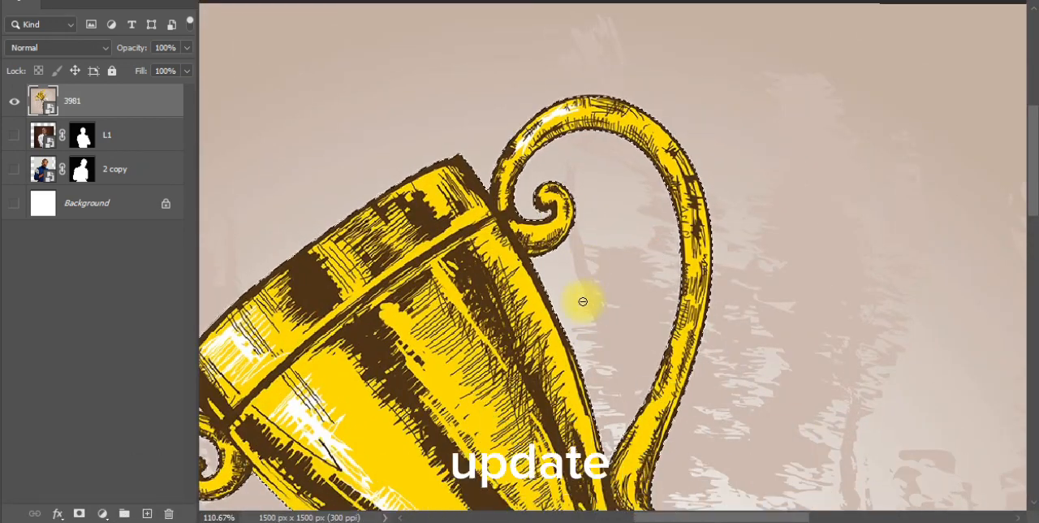
scroll(572, 143, down, 5)
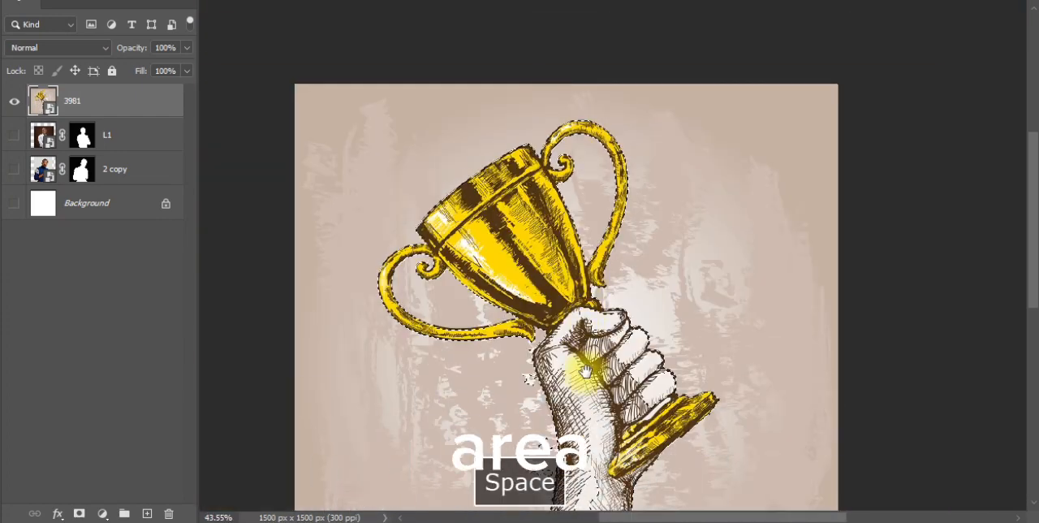
Try a Quick Selection stroke in add mode over the background patch beside the fist, and undo the stroke.
drag(588, 372, 596, 220)
scroll(617, 193, up, 2)
scroll(623, 195, up, 2)
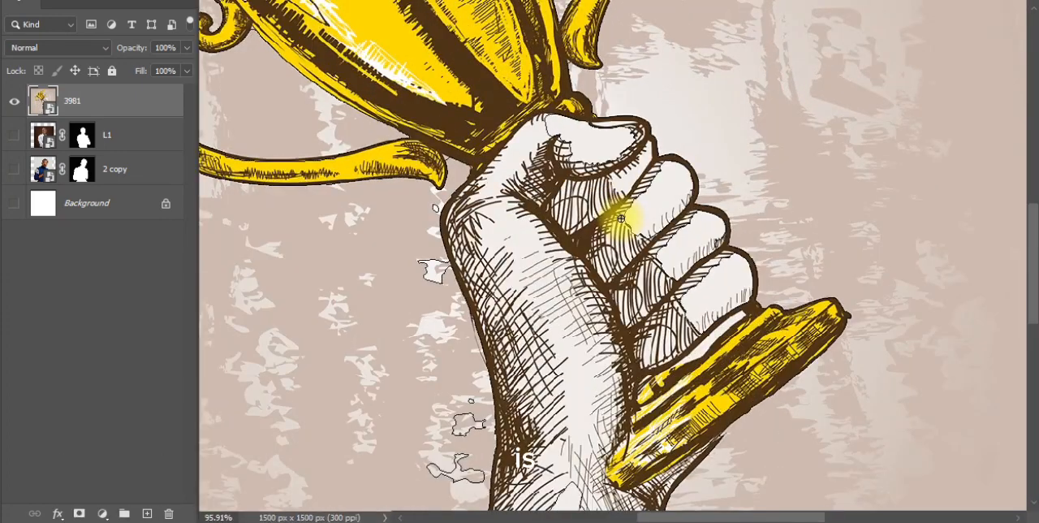
scroll(589, 193, up, 1)
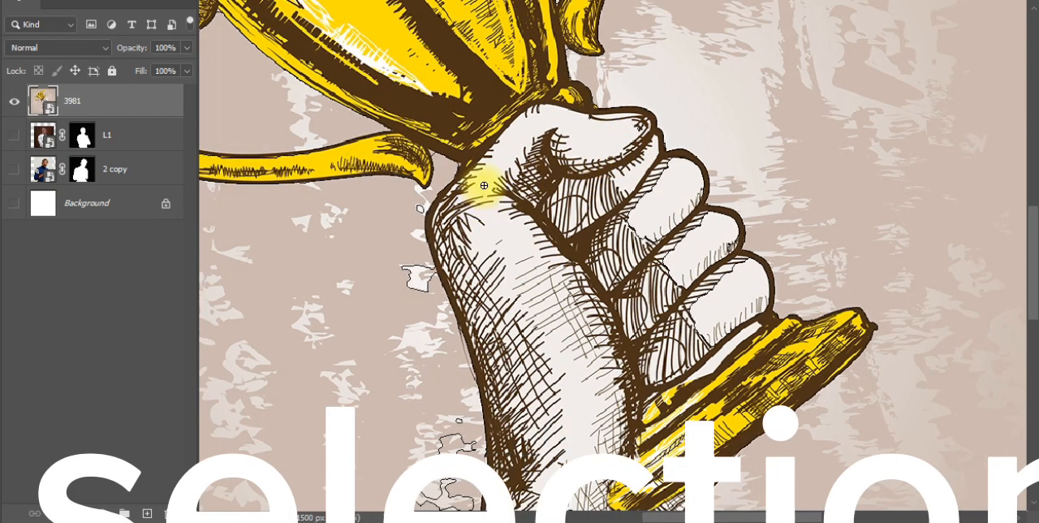
scroll(586, 220, down, 1)
scroll(629, 224, up, 1)
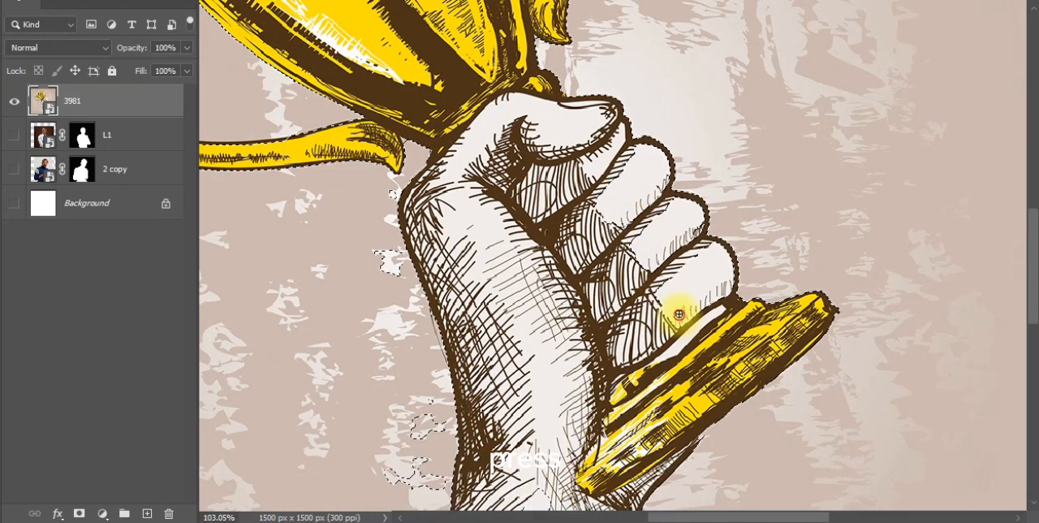
scroll(657, 216, down, 3)
scroll(522, 250, up, 5)
scroll(457, 276, up, 2)
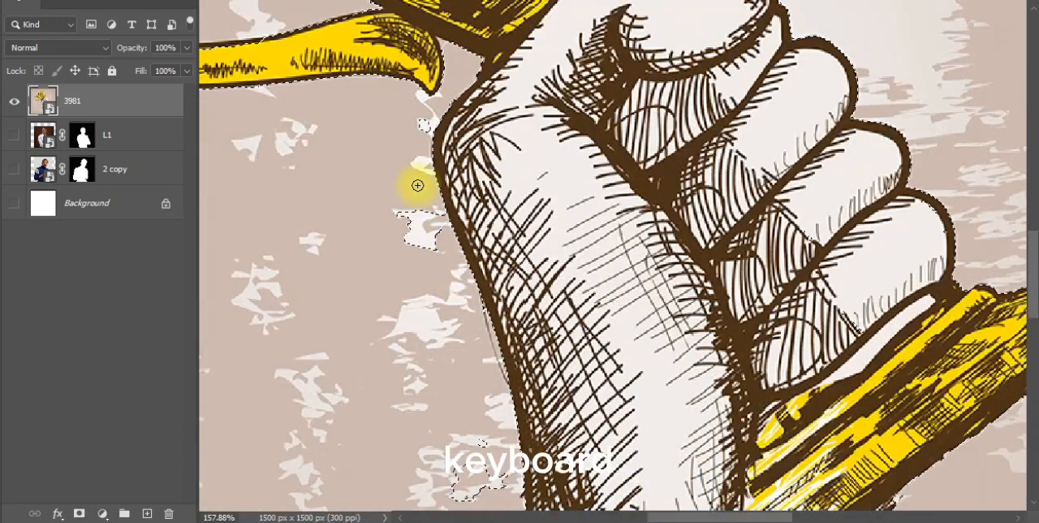
drag(407, 179, 417, 234)
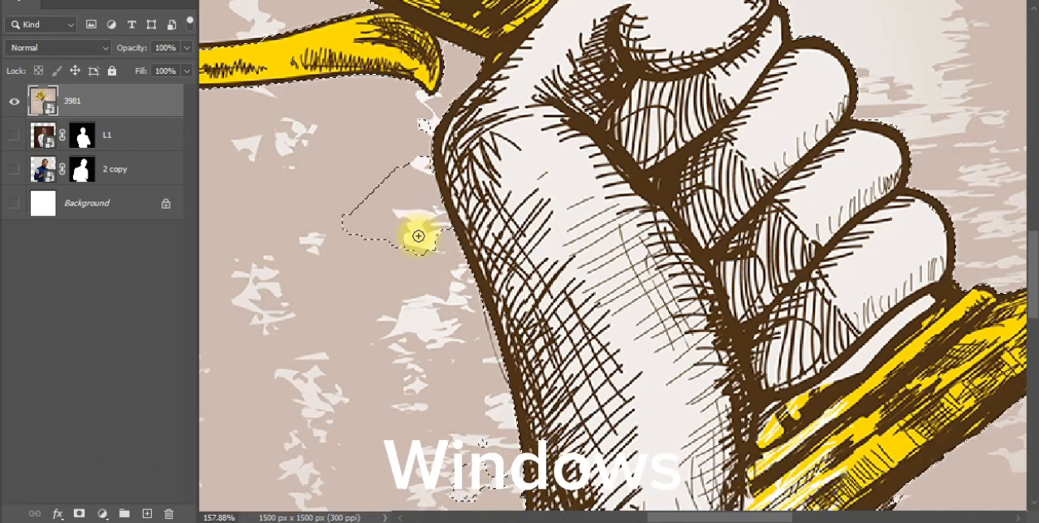
key(ctrl+z)
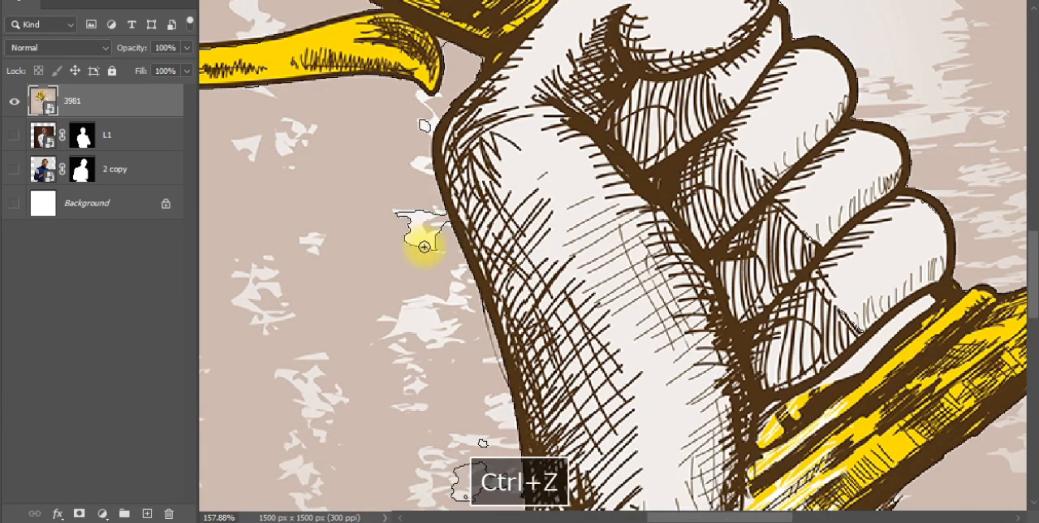
Subtract the stray background patches beside the fist and along the wrist from the selection with the Quick Selection Tool.
scroll(447, 162, down, 1)
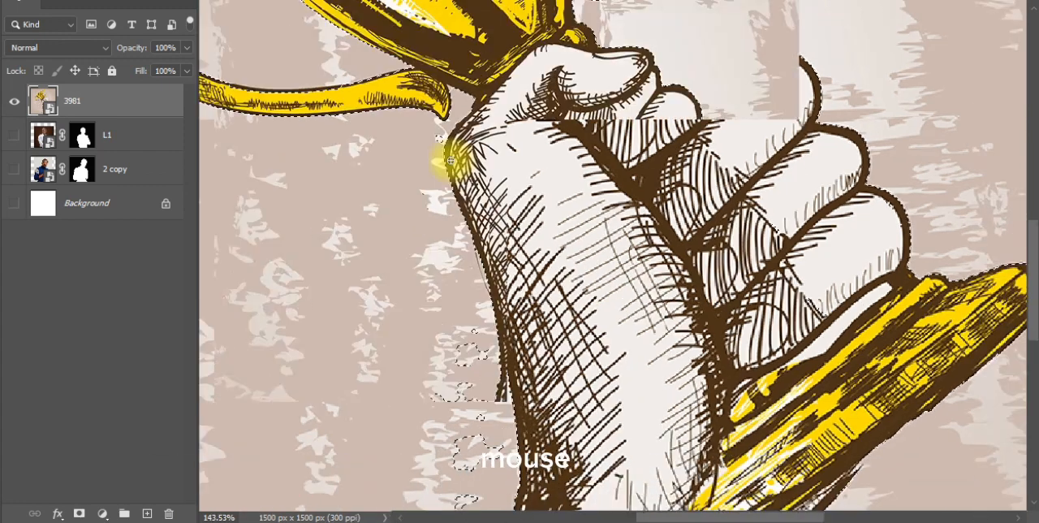
click(435, 128)
scroll(403, 169, down, 5)
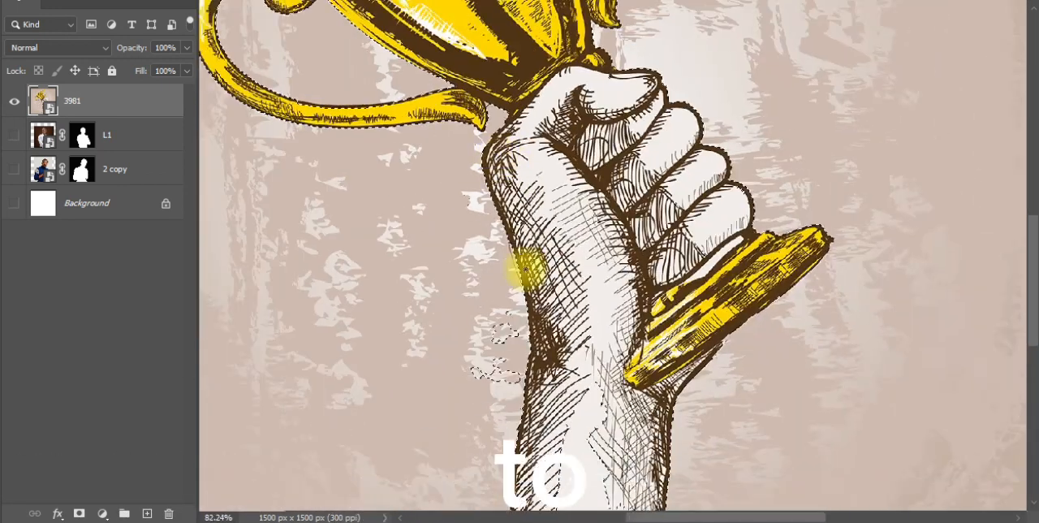
scroll(513, 322, up, 3)
scroll(515, 324, up, 2)
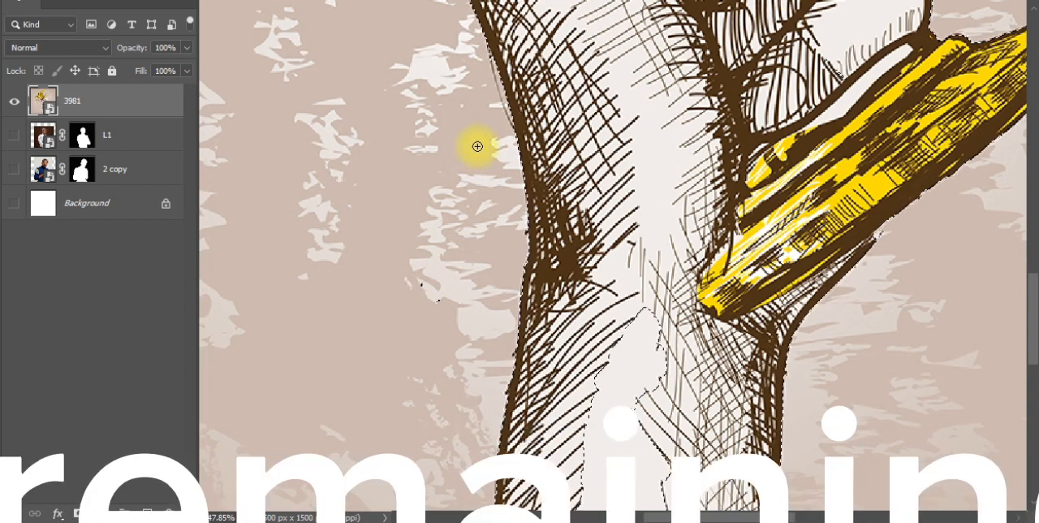
Add the missed pale area inside the forearm to the selection with the Quick Selection Tool.
scroll(521, 241, down, 3)
scroll(531, 299, down, 3)
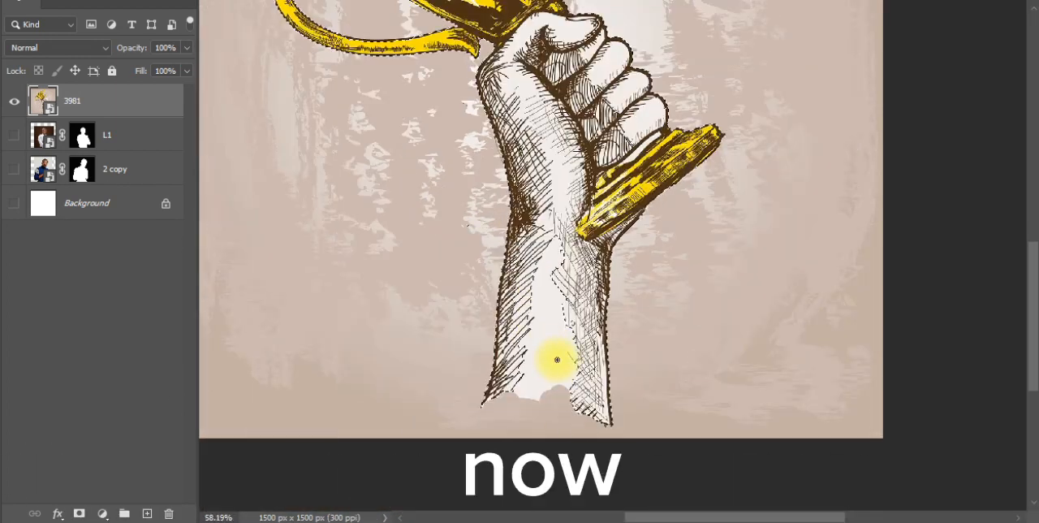
scroll(557, 360, up, 3)
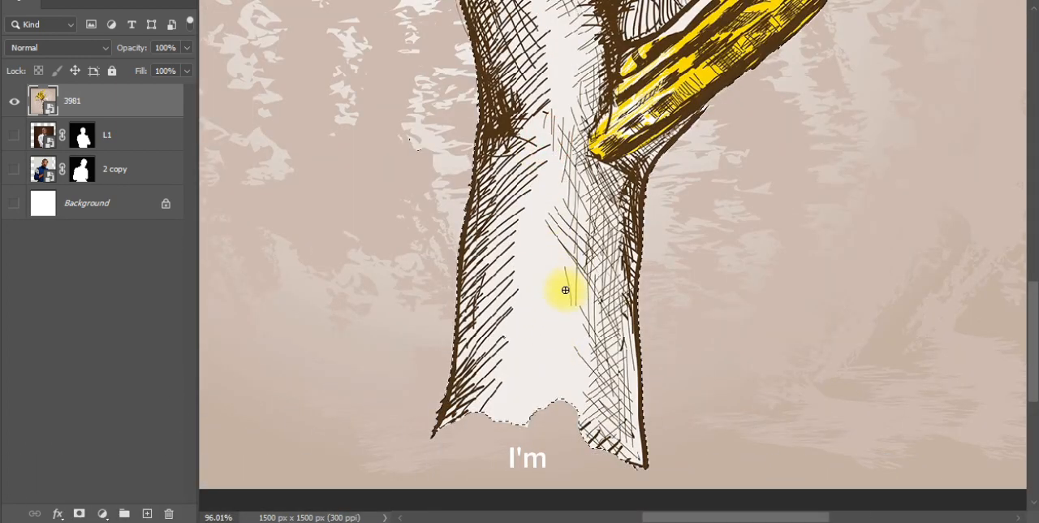
scroll(519, 360, down, 5)
key(space)
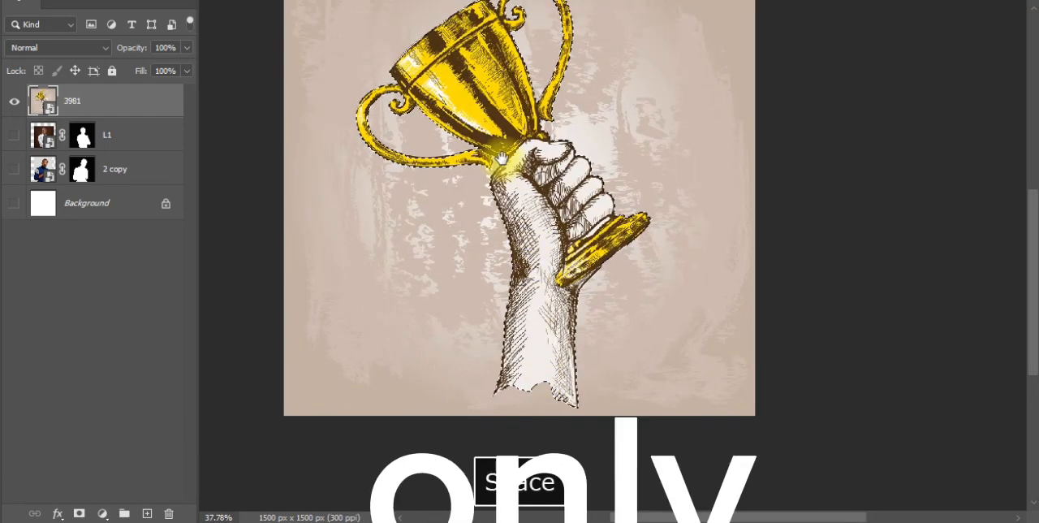
Add a layer mask to the 3981 layer from the corrected trophy and arm selection.
drag(502, 158, 521, 286)
scroll(520, 304, down, 3)
scroll(508, 330, up, 2)
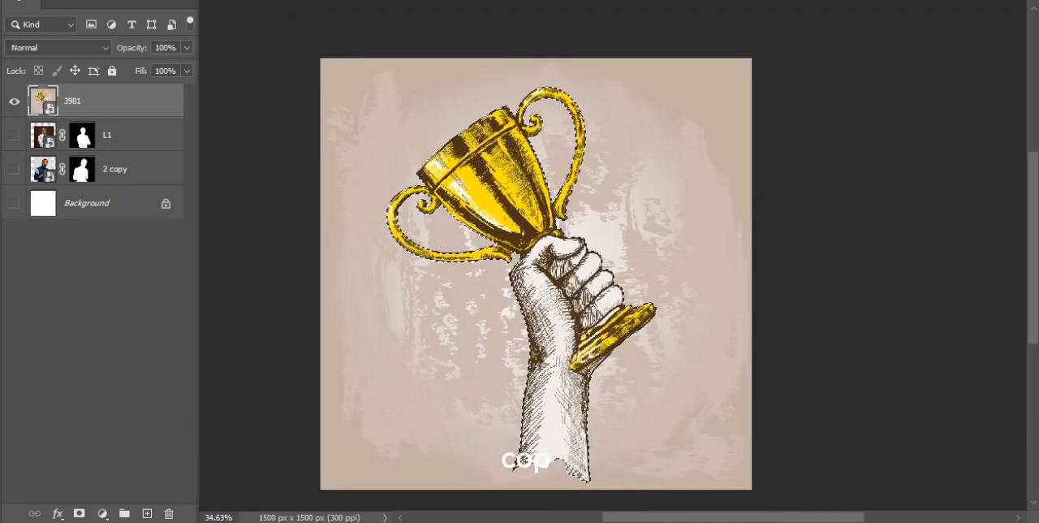
scroll(511, 171, down, 2)
scroll(512, 238, up, 2)
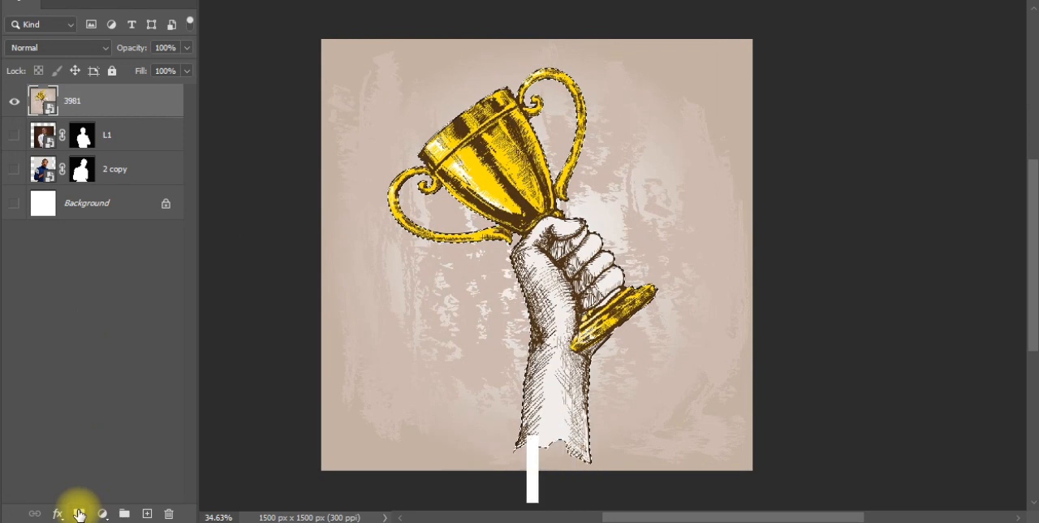
click(79, 513)
scroll(775, 230, down, 2)
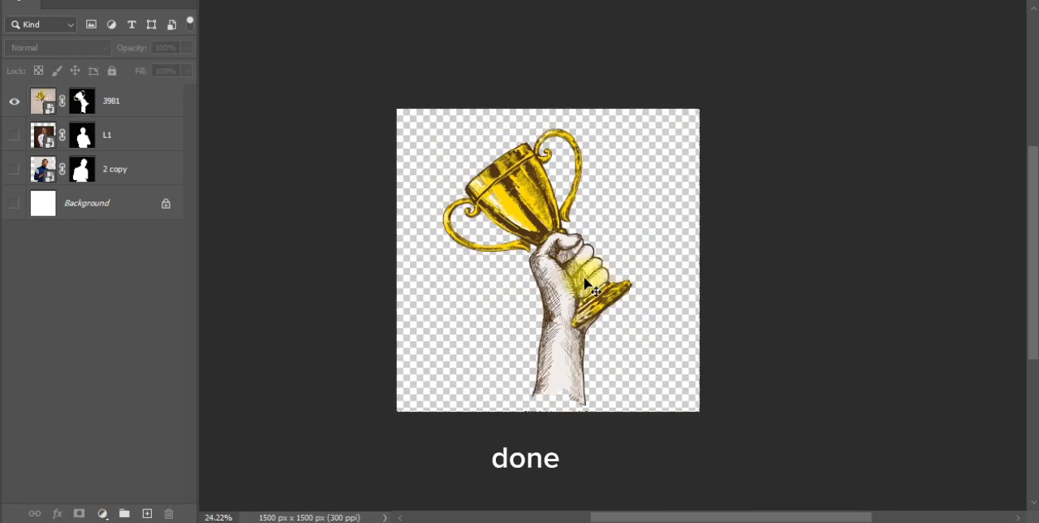
scroll(587, 285, up, 2)
drag(491, 175, 546, 175)
scroll(530, 159, down, 2)
Bring up Save for Web for the cut-out trophy and set the export format to PNG-24 with transparency.
click(776, 139)
scroll(585, 186, down, 2)
scroll(537, 174, up, 3)
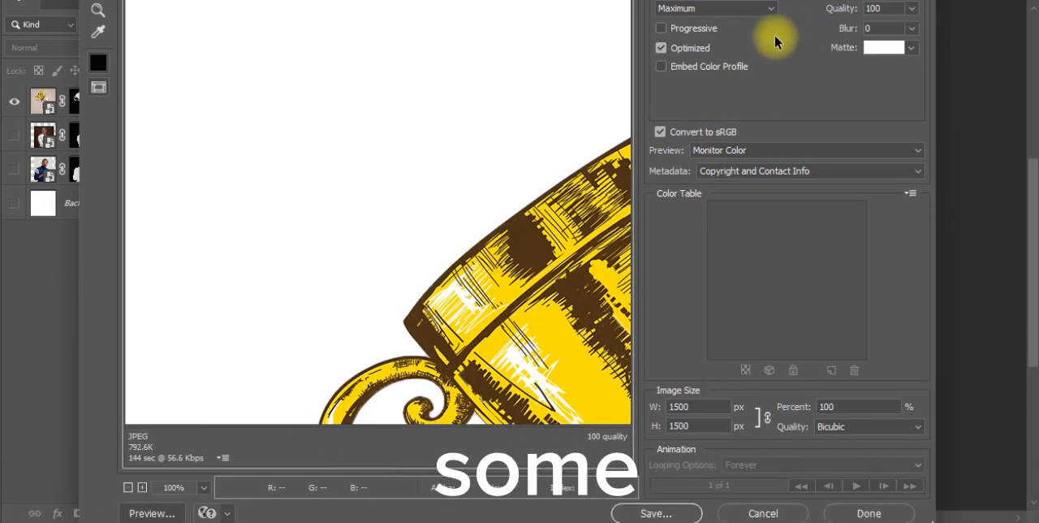
mouse_move(476, 0)
mouse_down()
mouse_move(452, 41)
mouse_move(476, 11)
mouse_up()
click(722, 71)
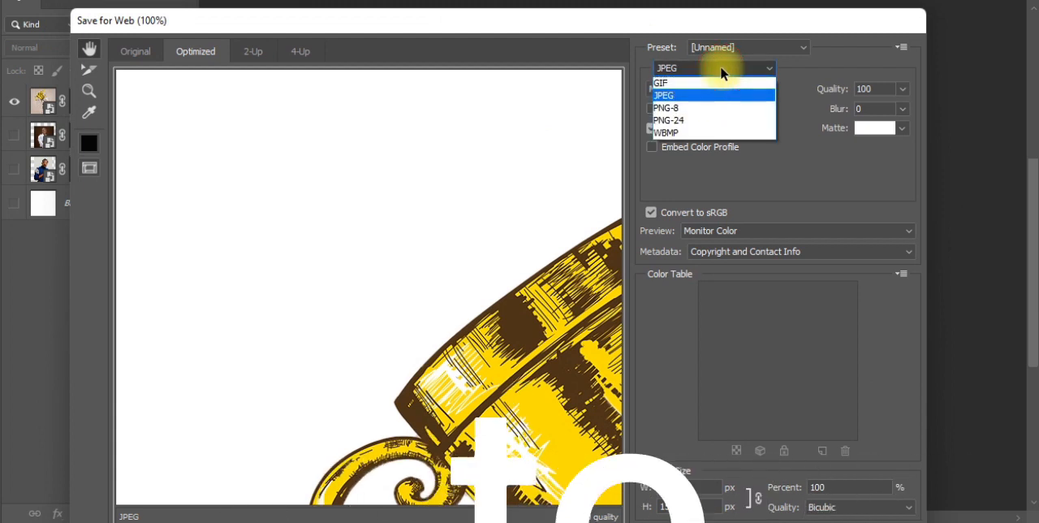
click(705, 120)
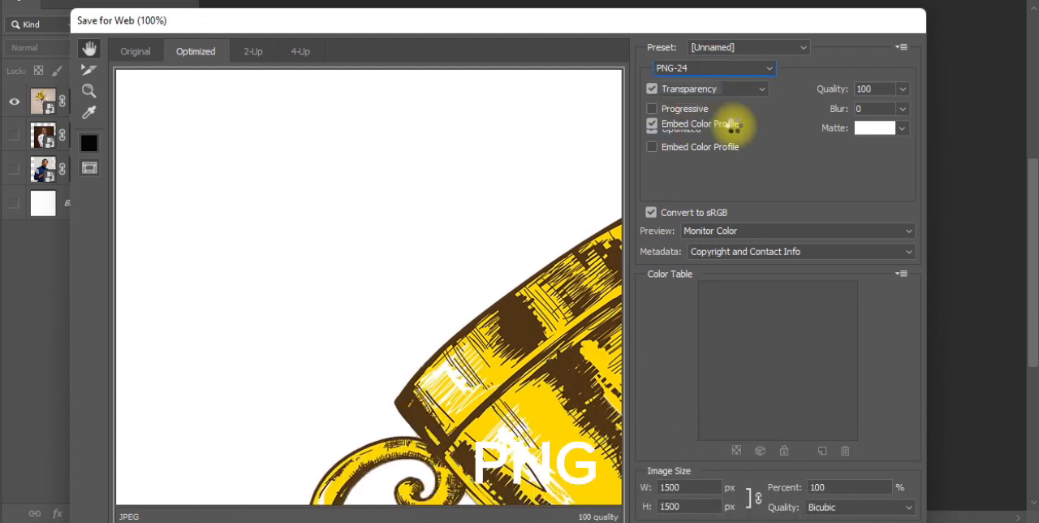
drag(579, 23, 584, 0)
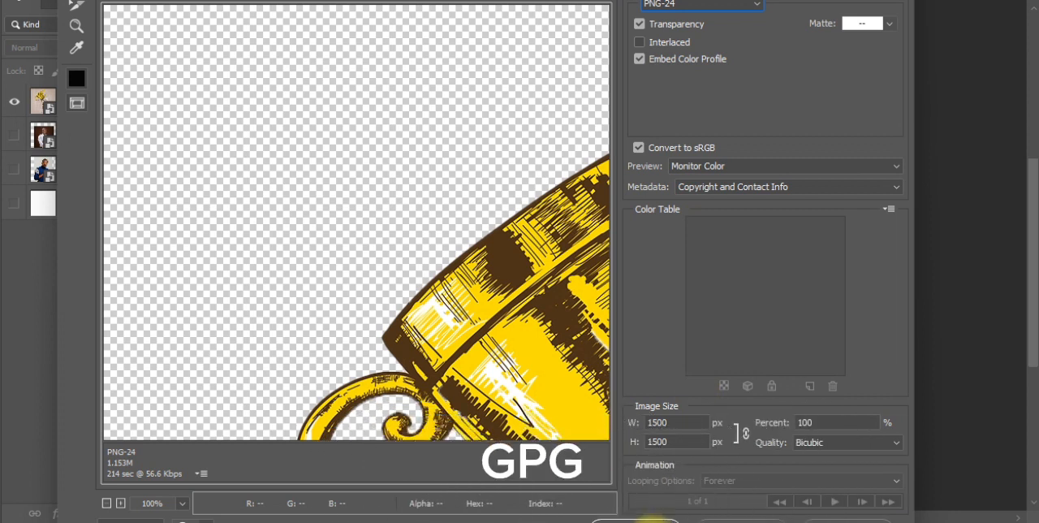
Open the file-saving dialog for the PNG-24 export, then cancel it and close Save for Web without exporting.
click(641, 520)
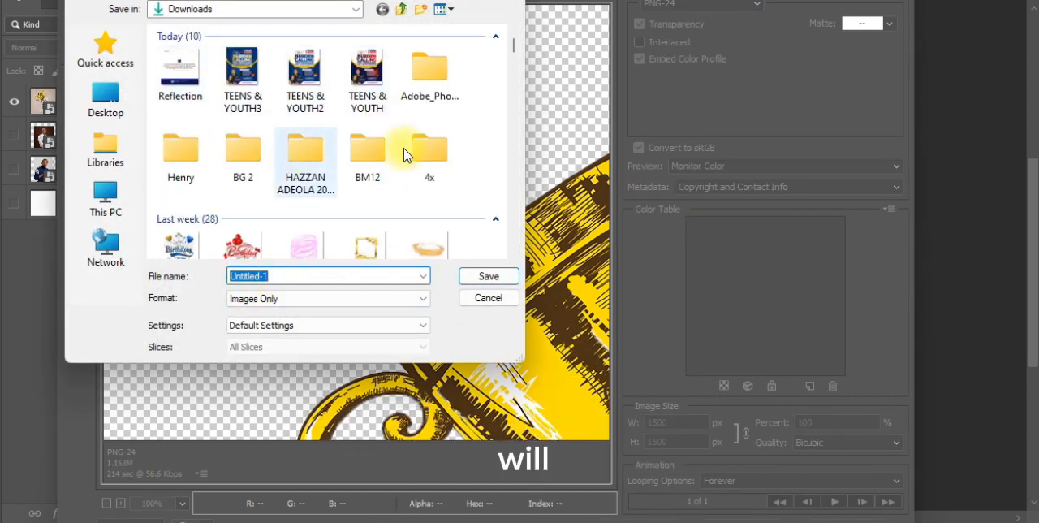
click(493, 298)
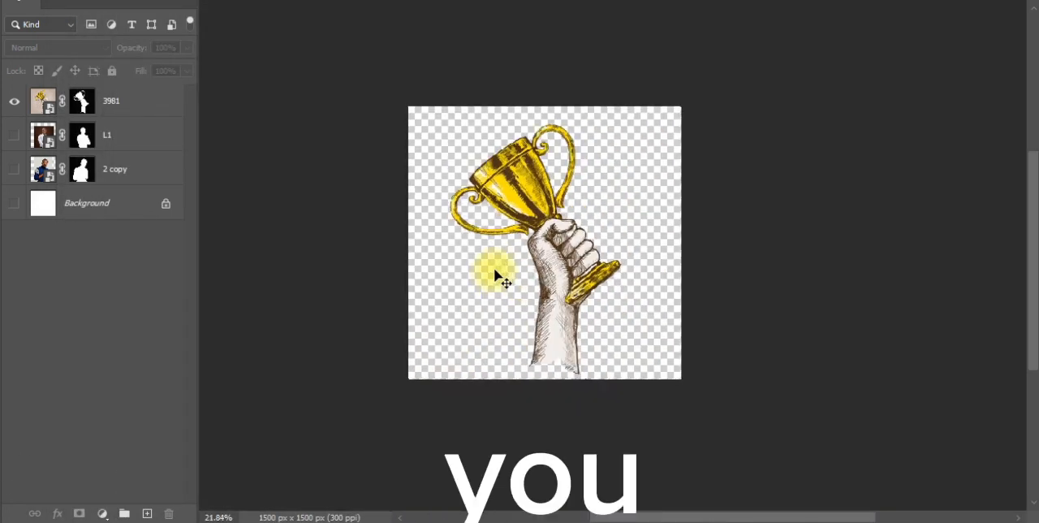
scroll(492, 204, up, 2)
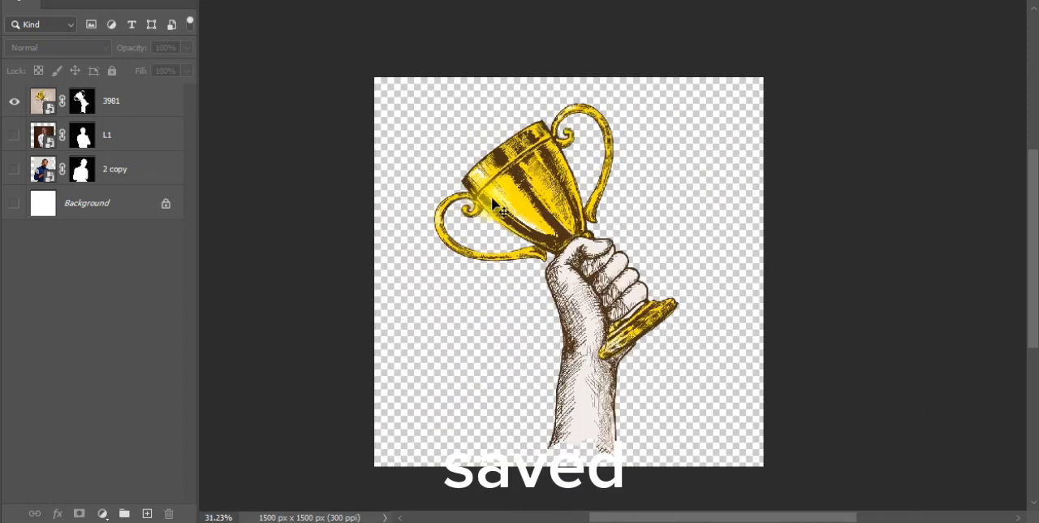